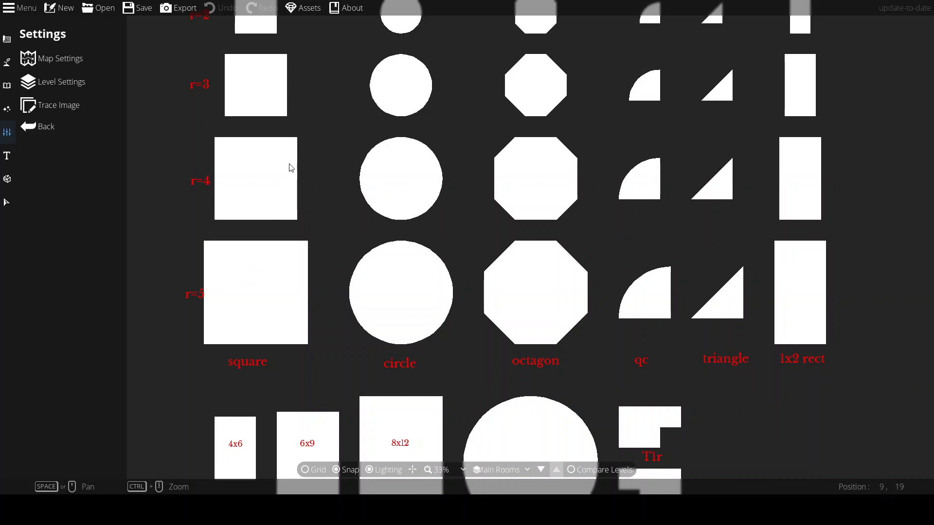
- Review which custom asset packs are enabled in the Custom Assets list, and leave the list without applying changes
click(526, 468)
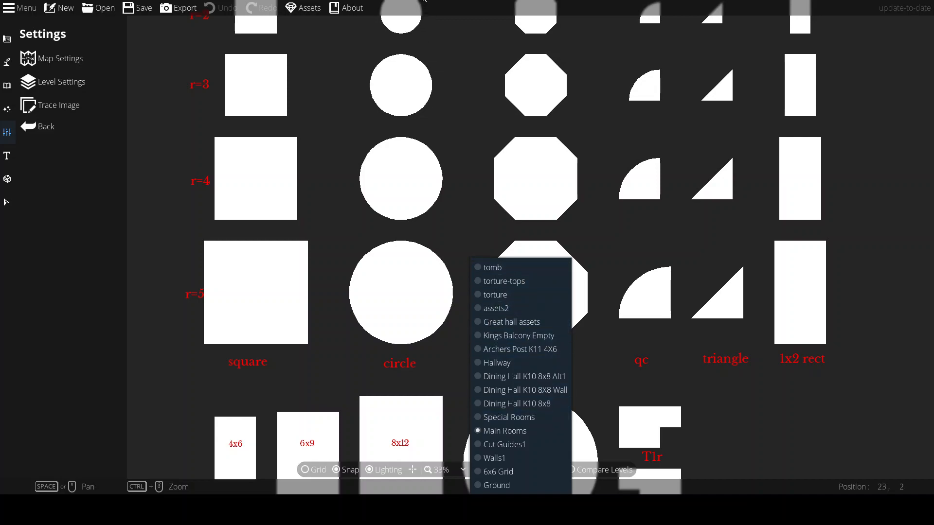
click(312, 10)
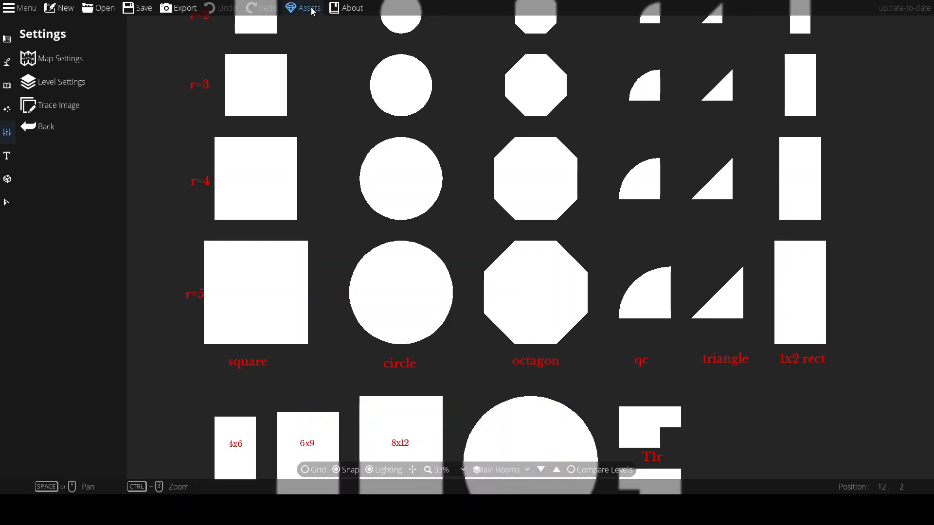
click(312, 11)
drag(398, 89, 223, 120)
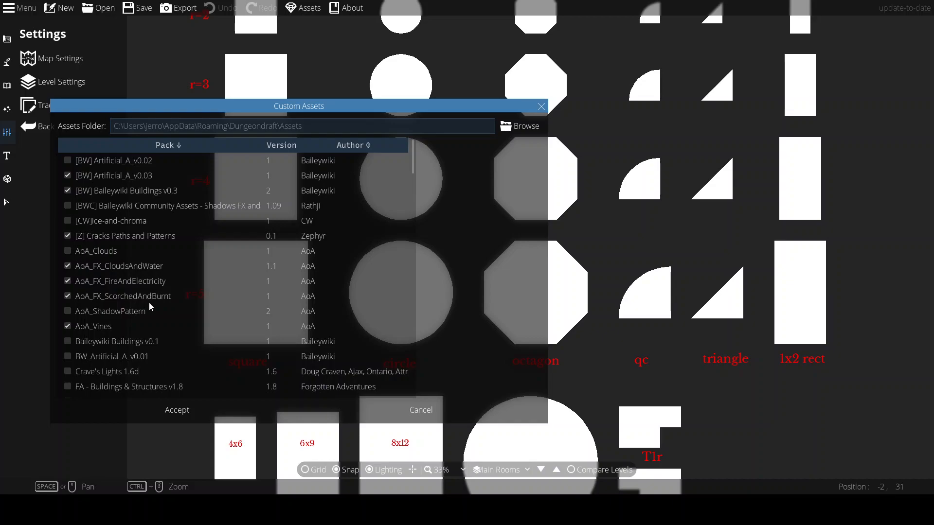
scroll(154, 307, down, 2)
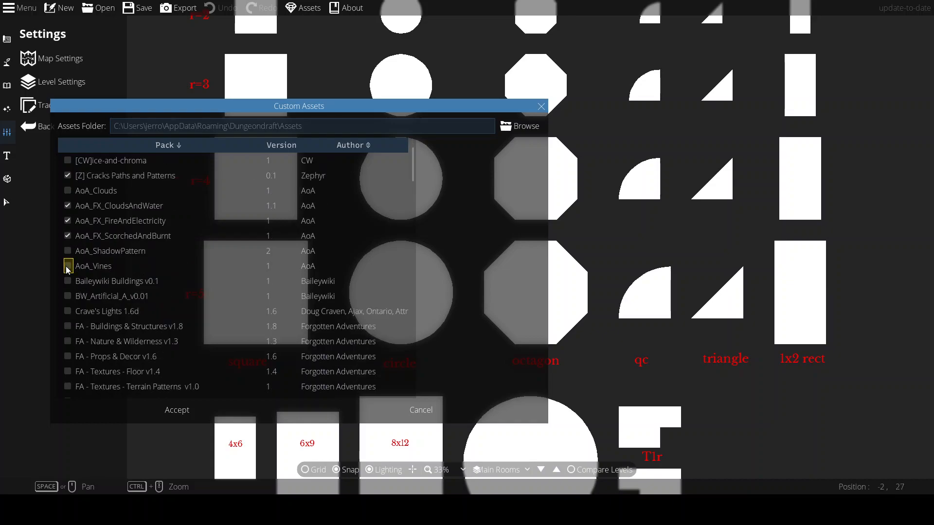
scroll(171, 260, down, 4)
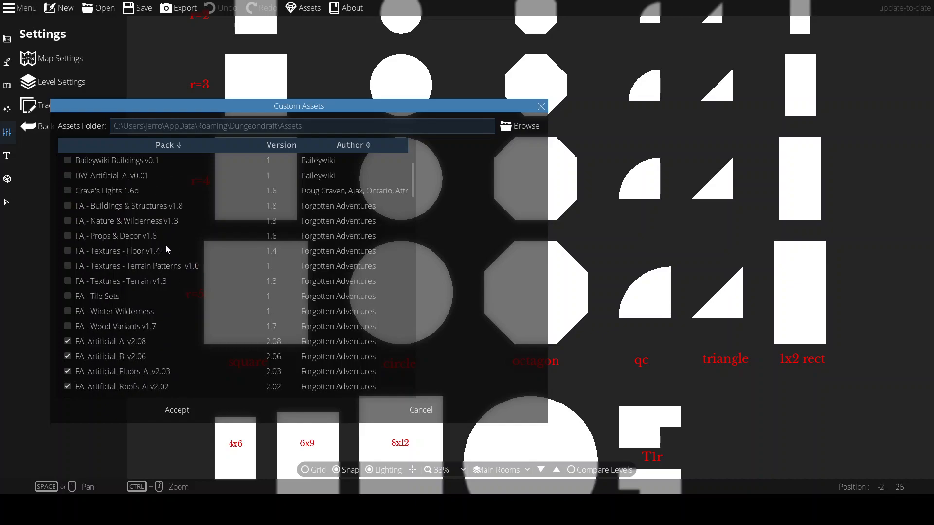
scroll(165, 244, up, 2)
scroll(170, 267, down, 6)
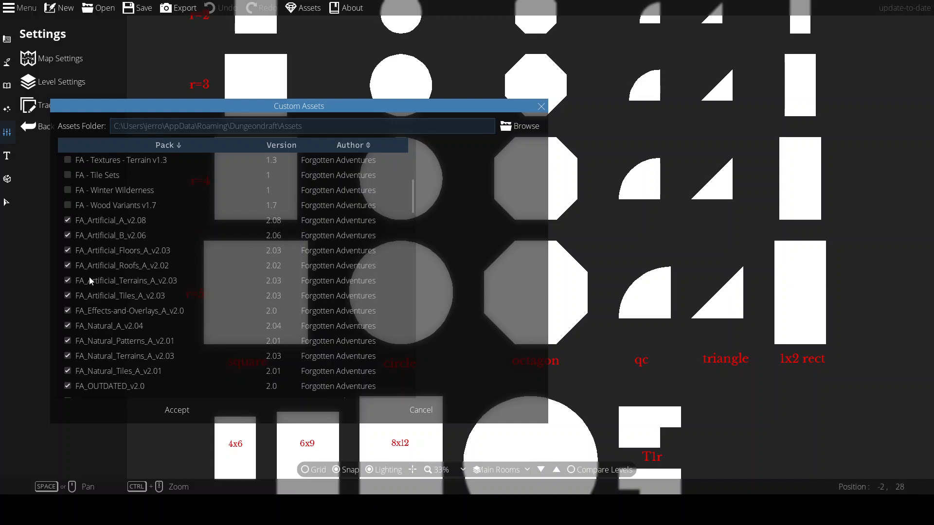
scroll(107, 379, down, 10)
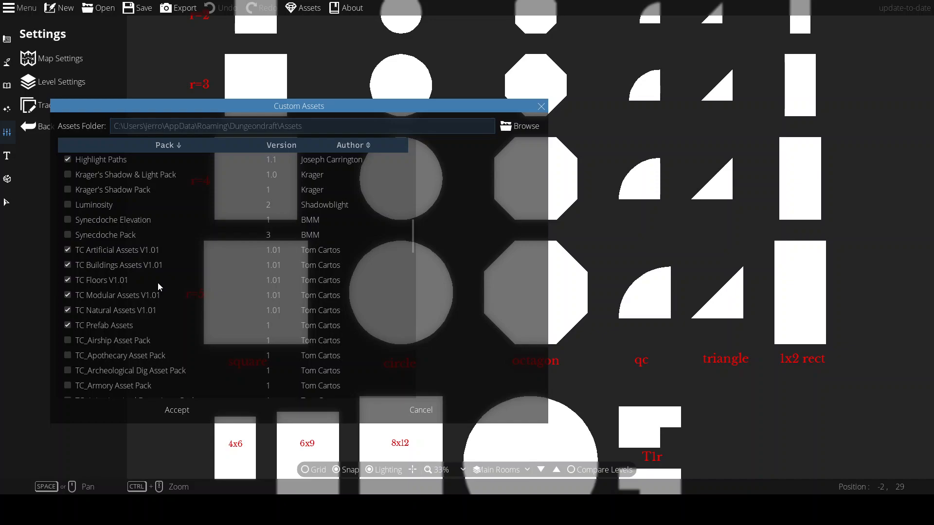
scroll(152, 311, down, 4)
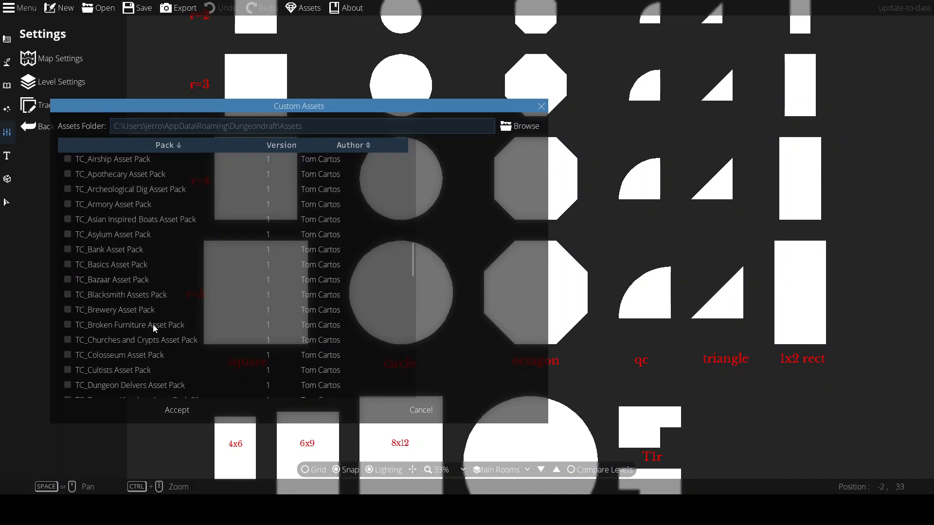
scroll(146, 253, up, 5)
scroll(144, 250, up, 8)
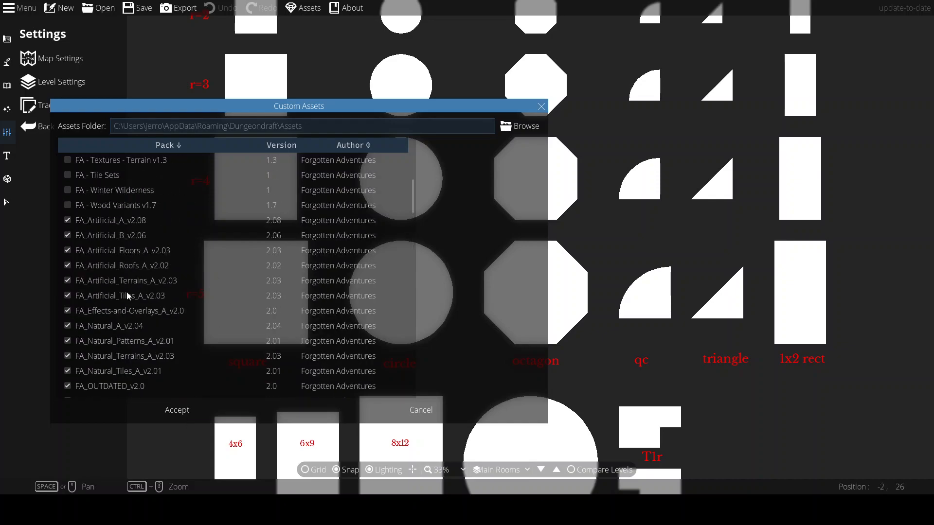
click(416, 410)
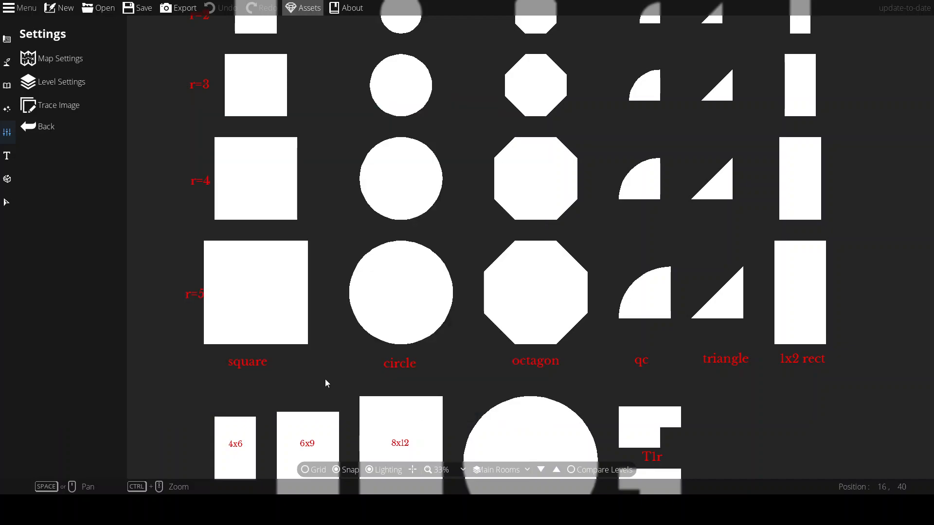
- Switch to the Ground level and go up through the levels one by one to Dining Hall K10 8x8
click(500, 471)
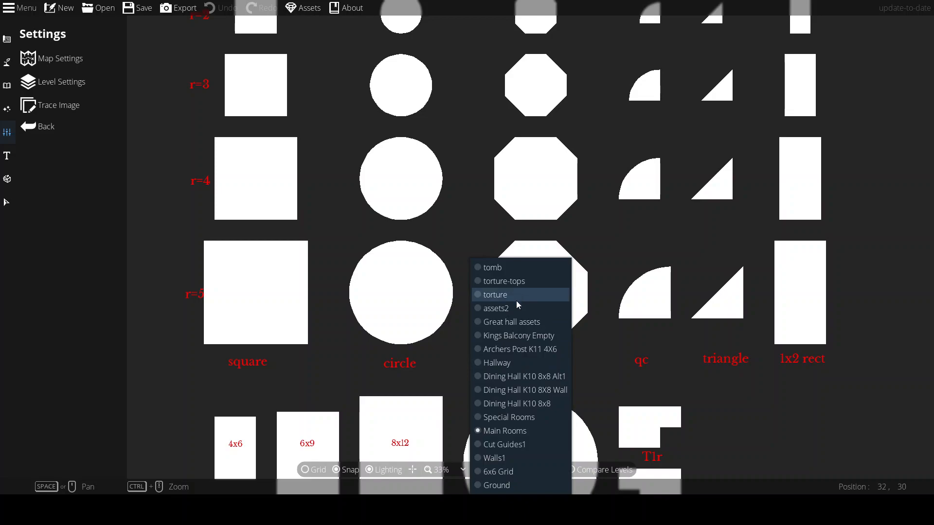
click(501, 485)
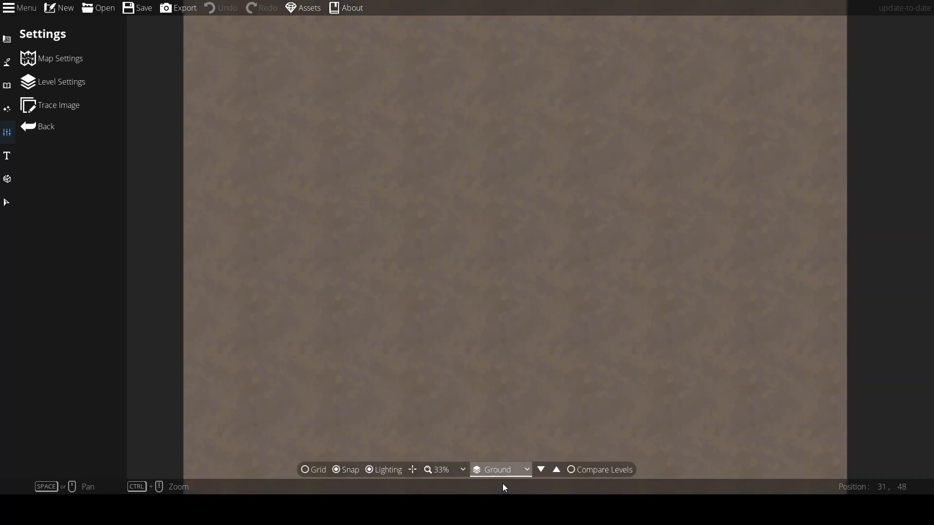
click(556, 470)
click(557, 471)
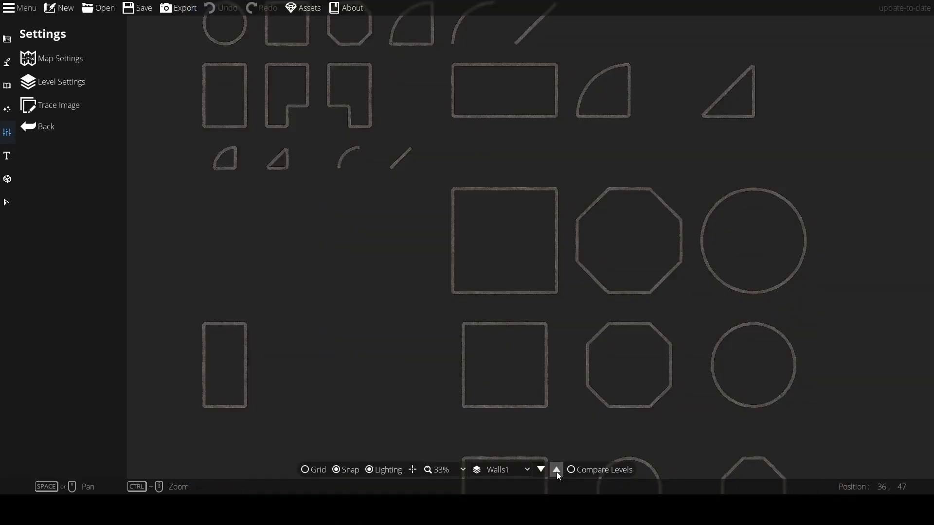
click(556, 470)
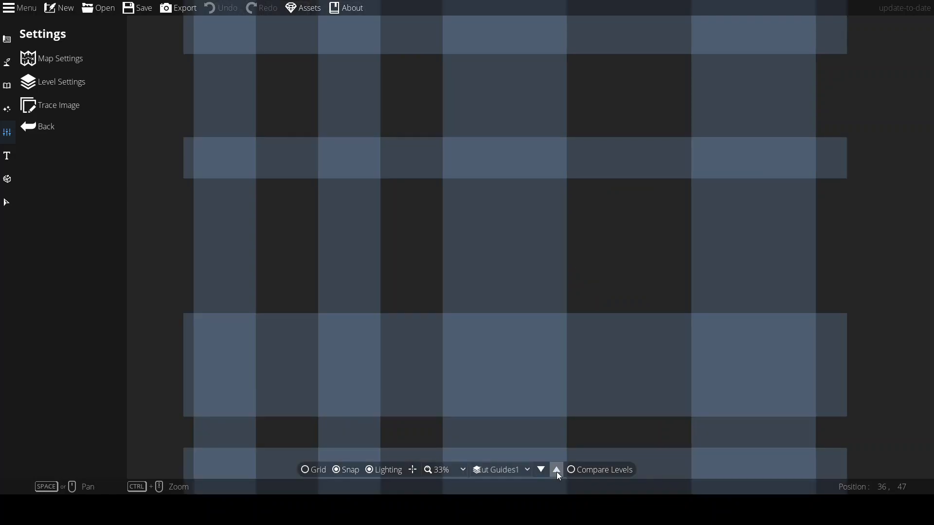
click(557, 470)
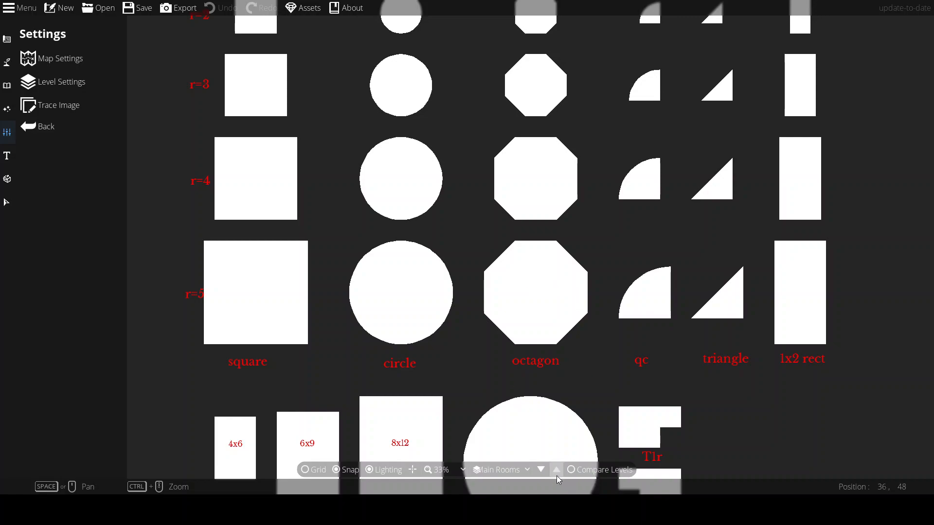
click(556, 470)
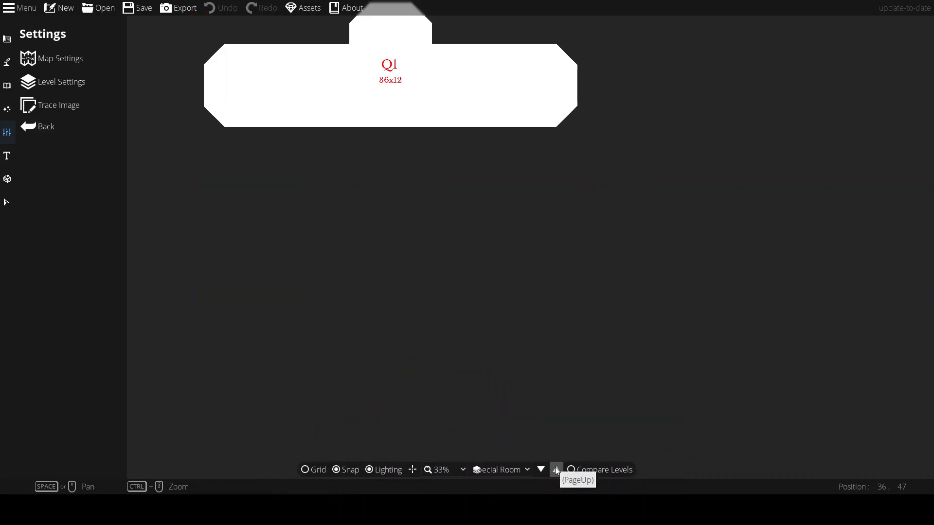
click(556, 469)
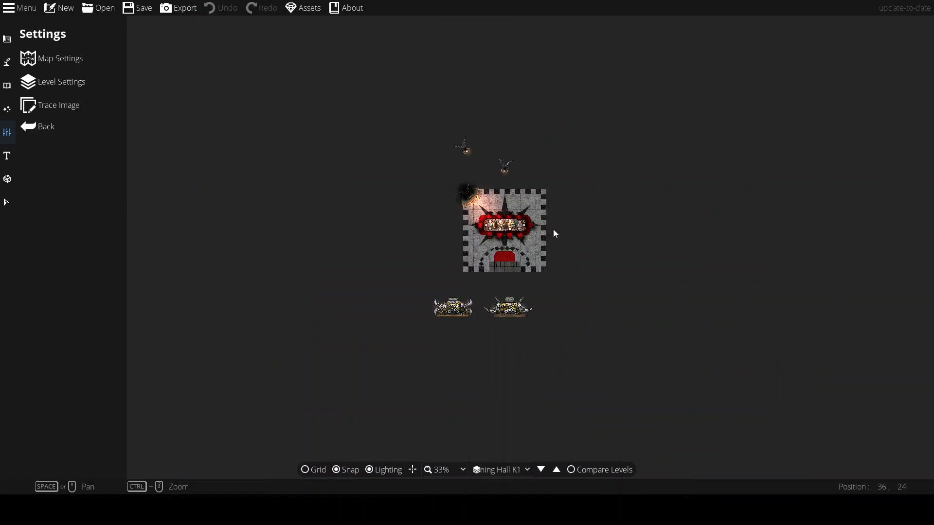
- Examine the dining hall and the two ornate organ objects below it up close with the Select tool
scroll(555, 227, up, 5)
scroll(535, 253, down, 2)
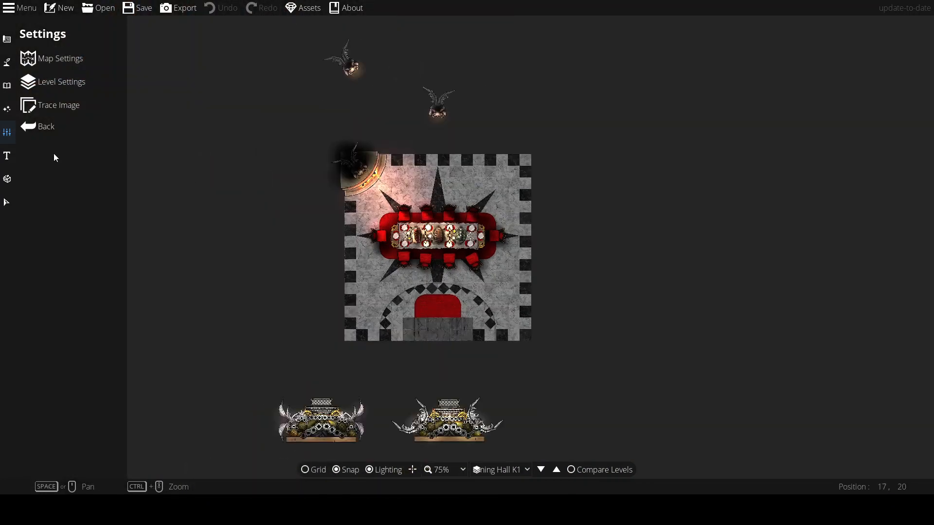
click(6, 202)
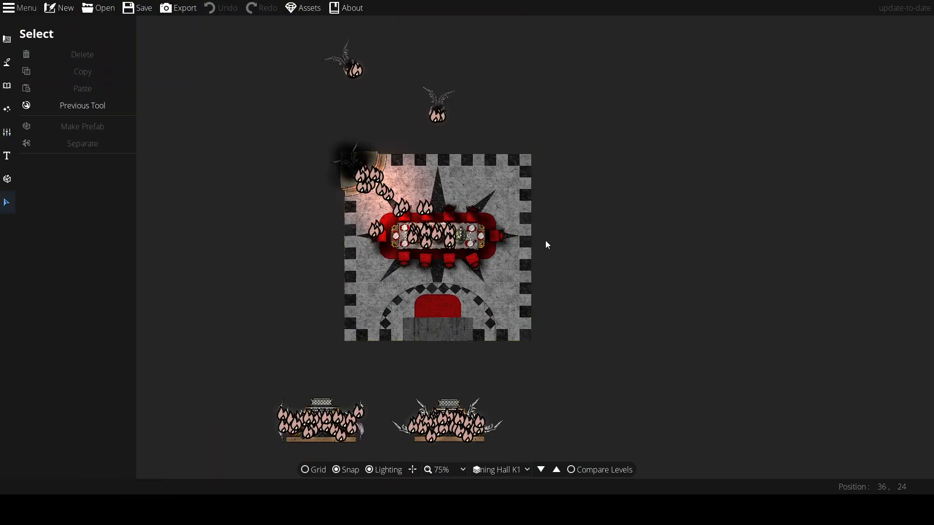
scroll(545, 244, up, 3)
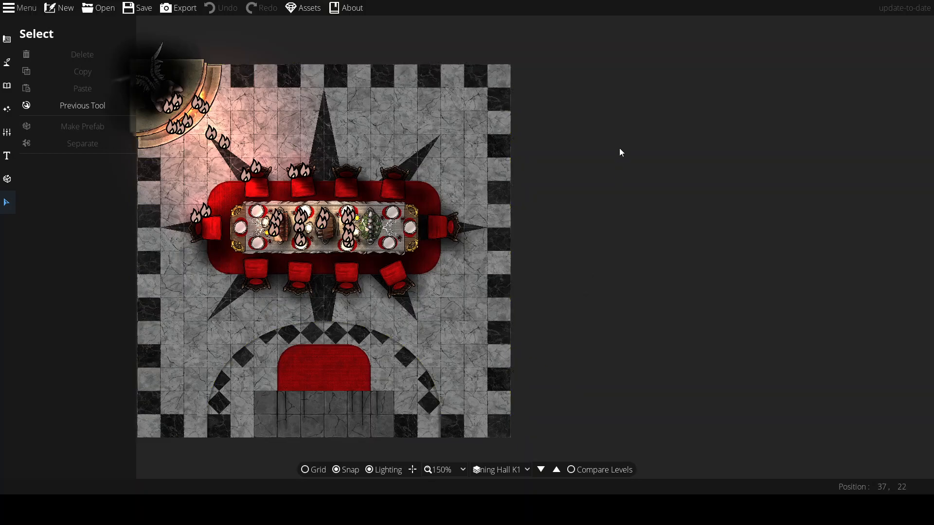
drag(594, 299, 657, 20)
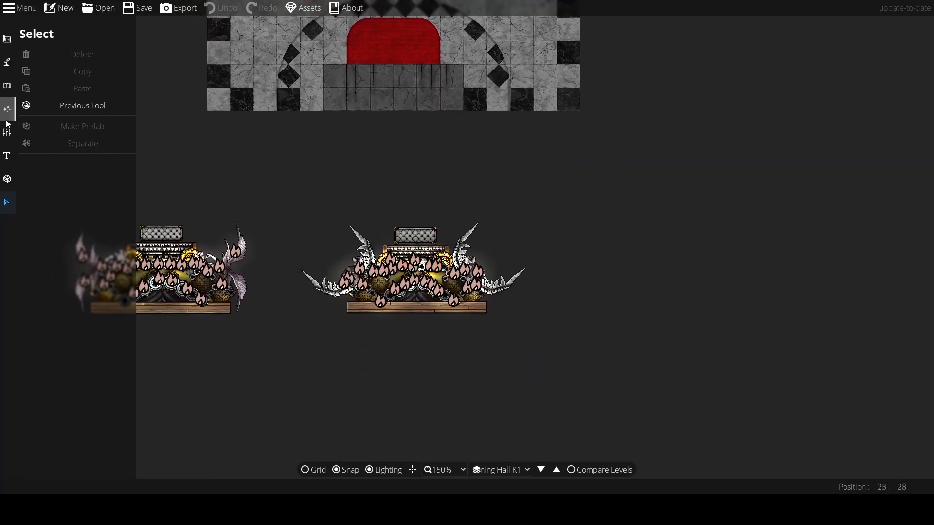
scroll(618, 133, up, 6)
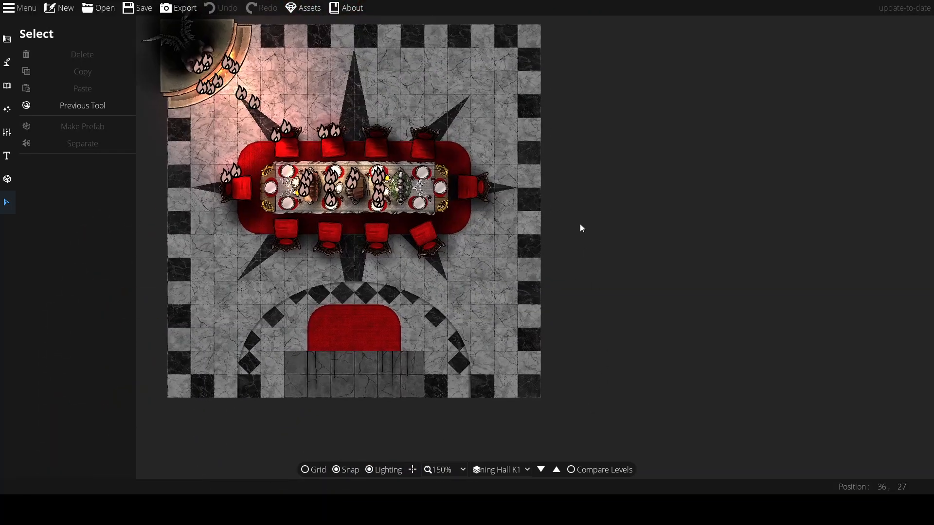
- Try moving the gray marble floor and the dark pattern beneath it off the dining hall, and restore both to their place
drag(492, 119, 760, 130)
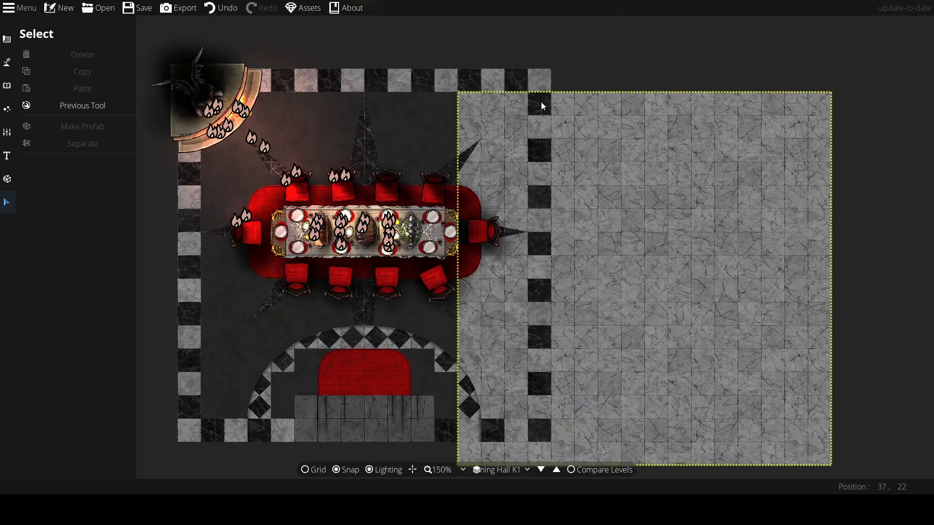
drag(412, 139, 755, 129)
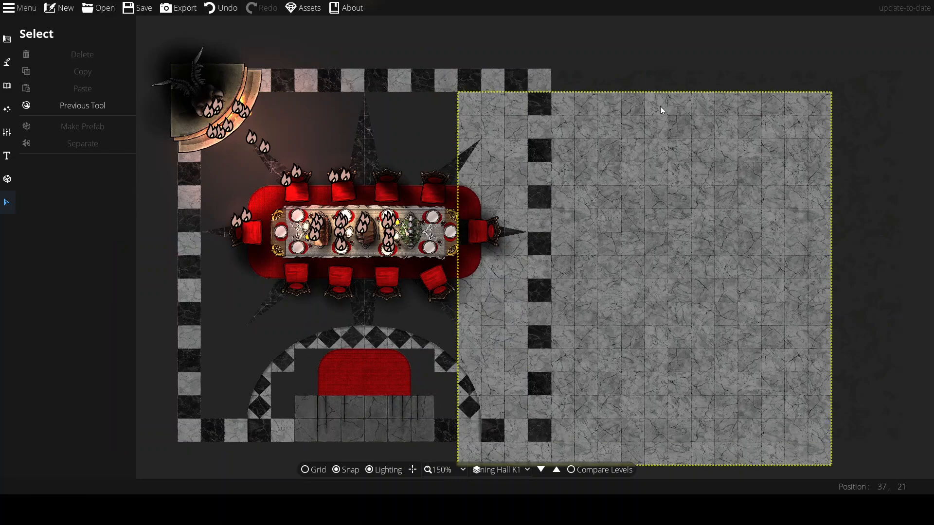
click(881, 121)
scroll(105, 343, down, 3)
scroll(104, 345, down, 7)
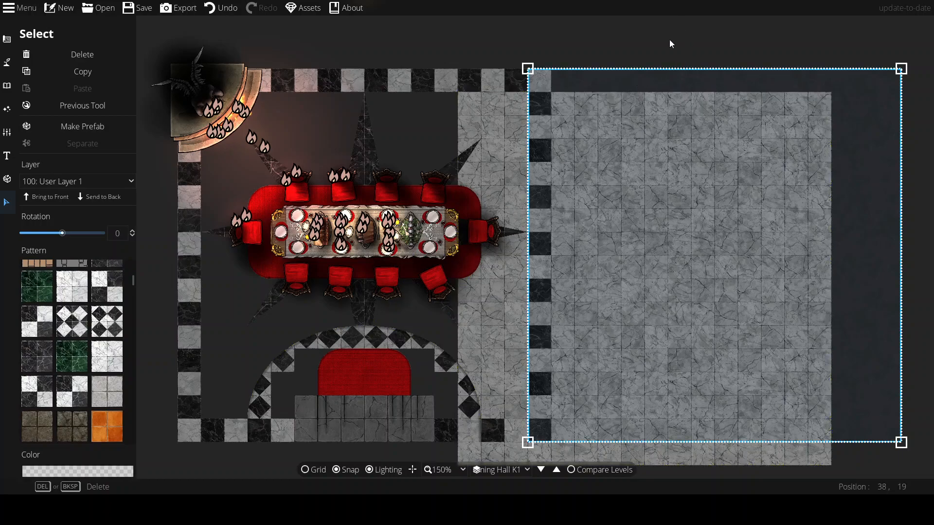
key(ctrl+z)
drag(692, 229, 399, 189)
click(571, 215)
- Examine the Dining Hall K10 8X8 Wall level and the web-covered room on the Dining Hall K10 8x8 Alt1 level
scroll(607, 180, down, 1)
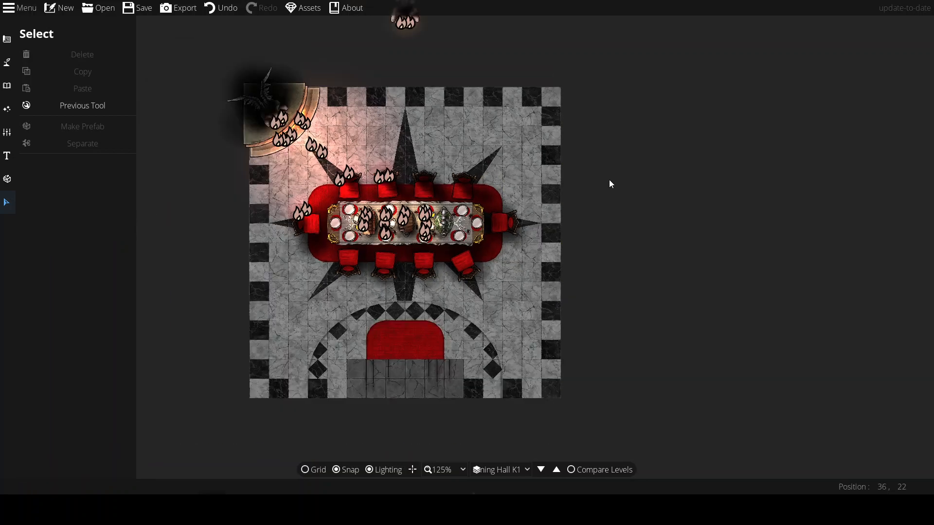
scroll(609, 180, down, 2)
drag(558, 119, 552, 234)
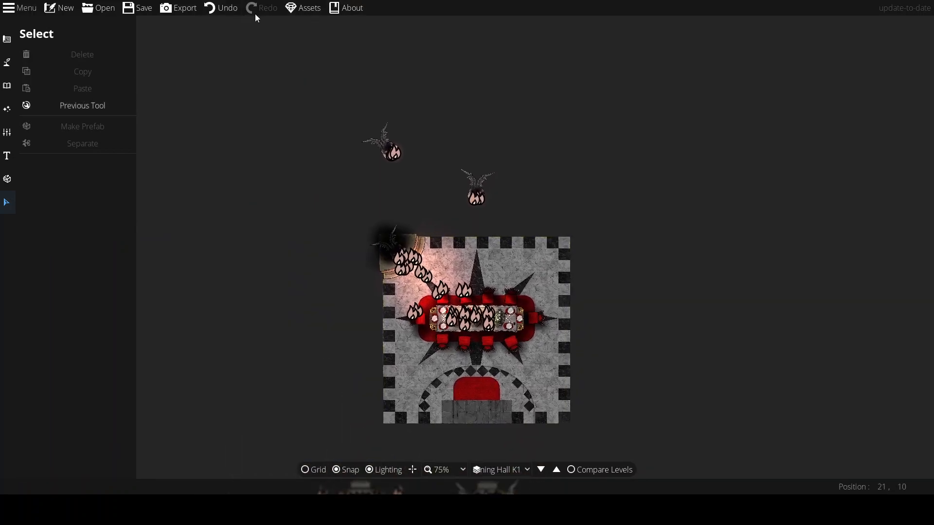
click(558, 469)
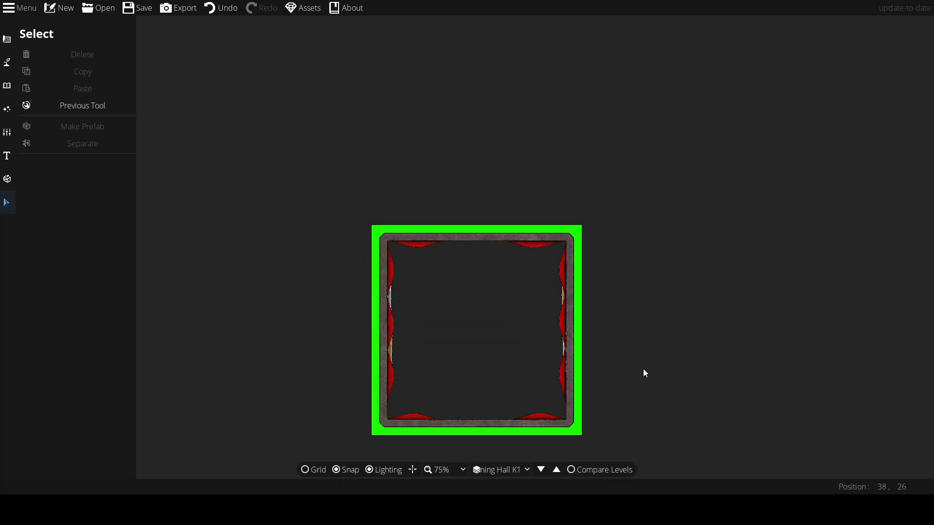
scroll(642, 369, up, 2)
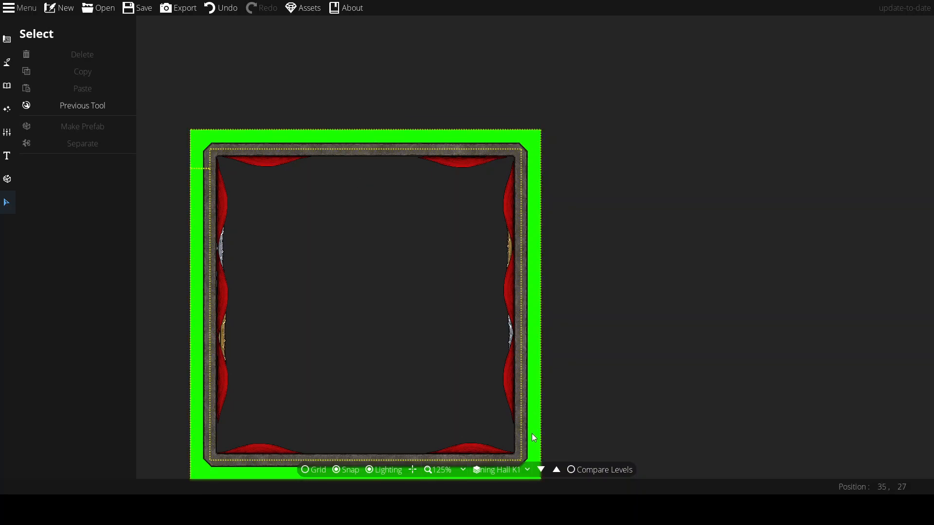
click(557, 470)
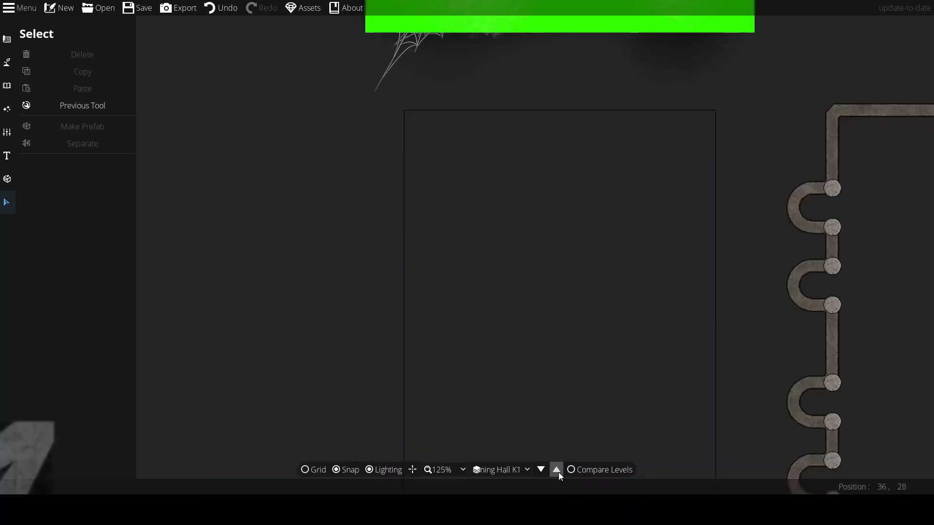
scroll(647, 219, down, 2)
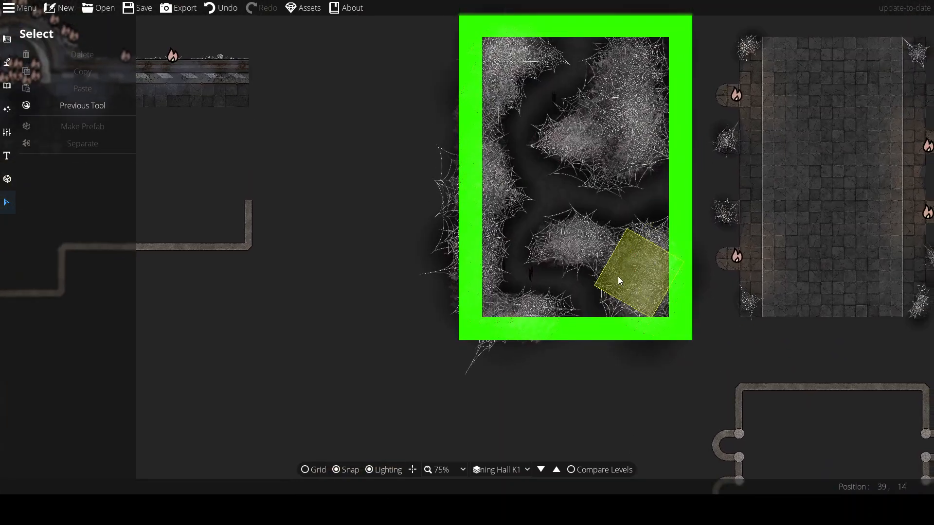
drag(617, 276, 540, 353)
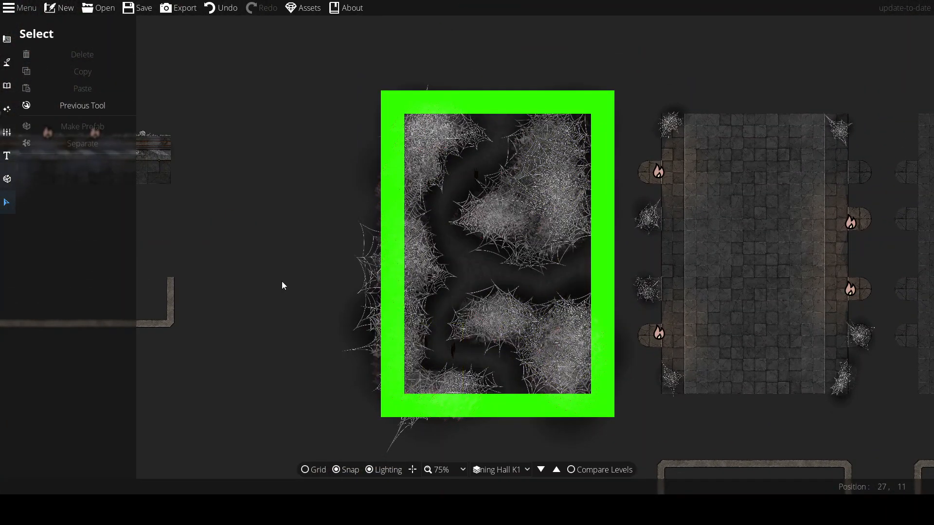
scroll(481, 205, up, 2)
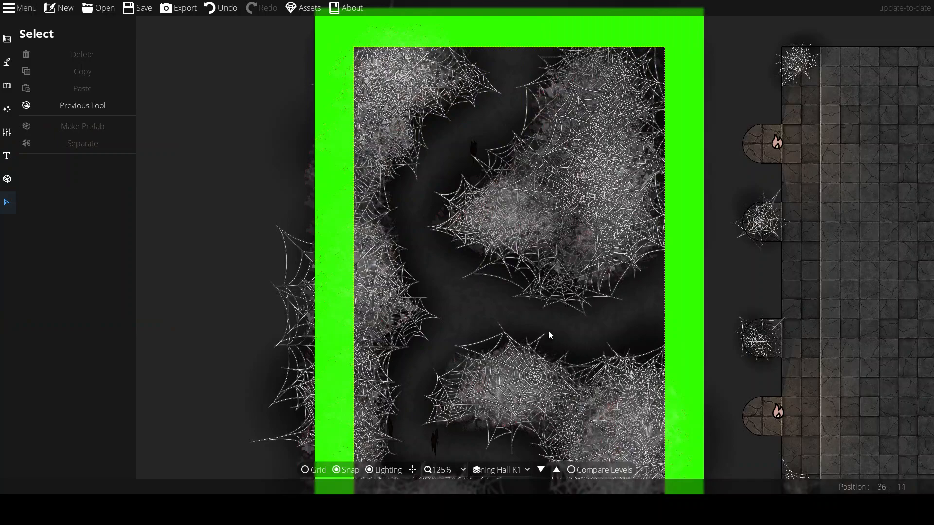
scroll(513, 348, down, 2)
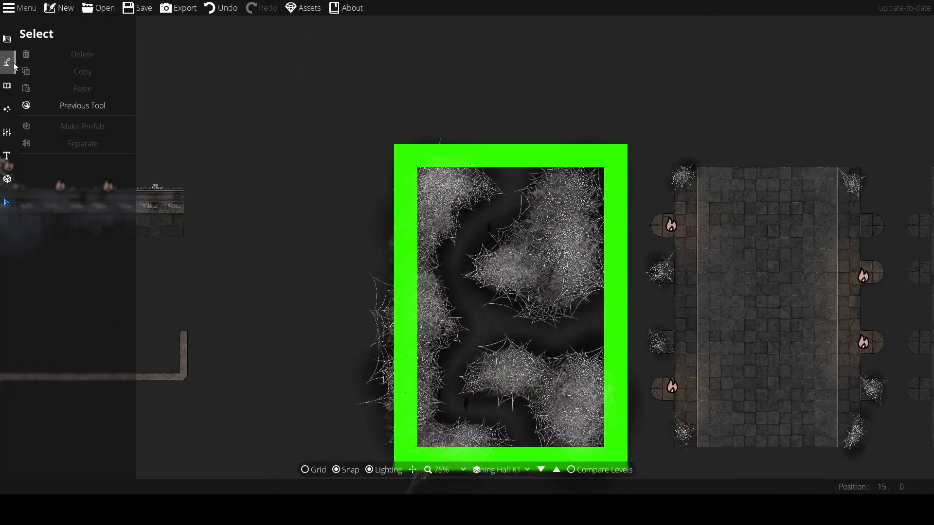
- Enable the terrain on the Dining Hall K10 8x8 Alt1 level and examine the web-covered room over the wooden floor
mouse_move(15, 65)
click(61, 54)
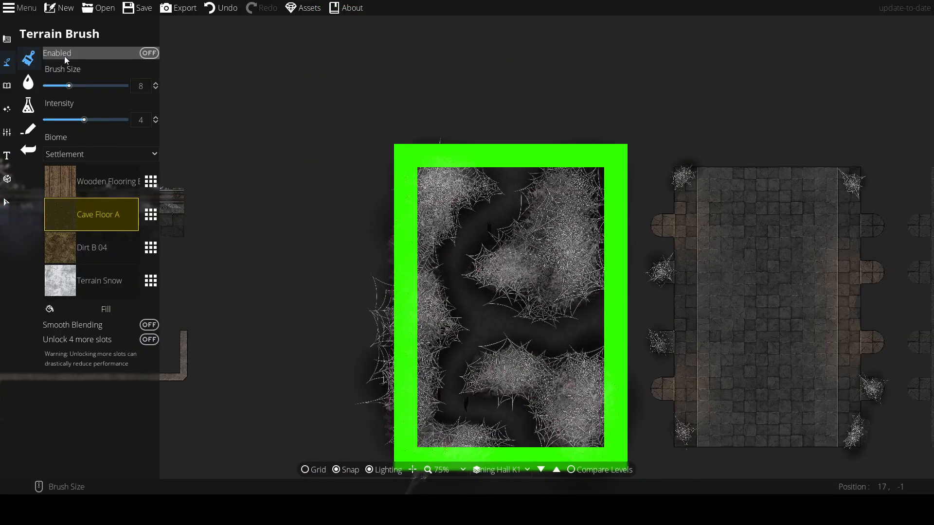
click(148, 53)
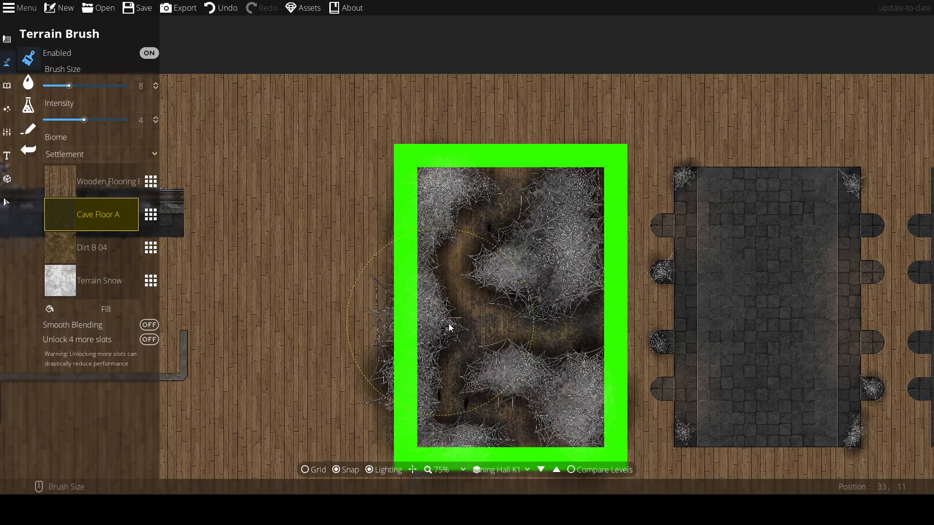
scroll(448, 323, up, 4)
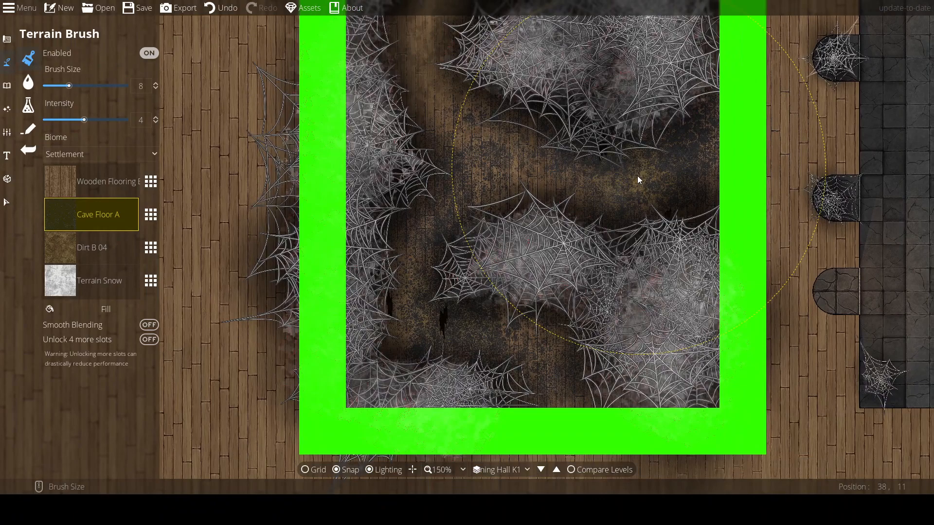
scroll(639, 180, down, 4)
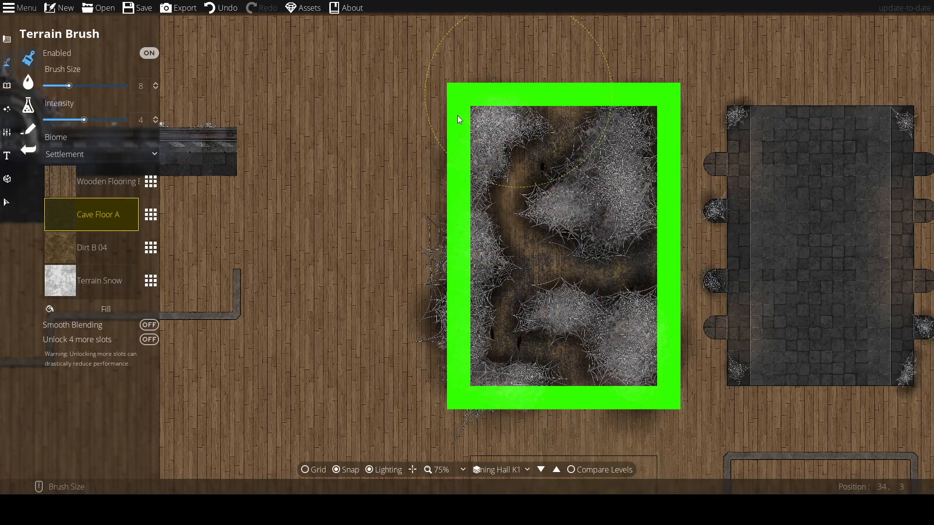
- Open the export options for the Dining Hall K10 8x8 Alt1 level and set the Grid PPI to 150 pixels
click(12, 40)
click(178, 8)
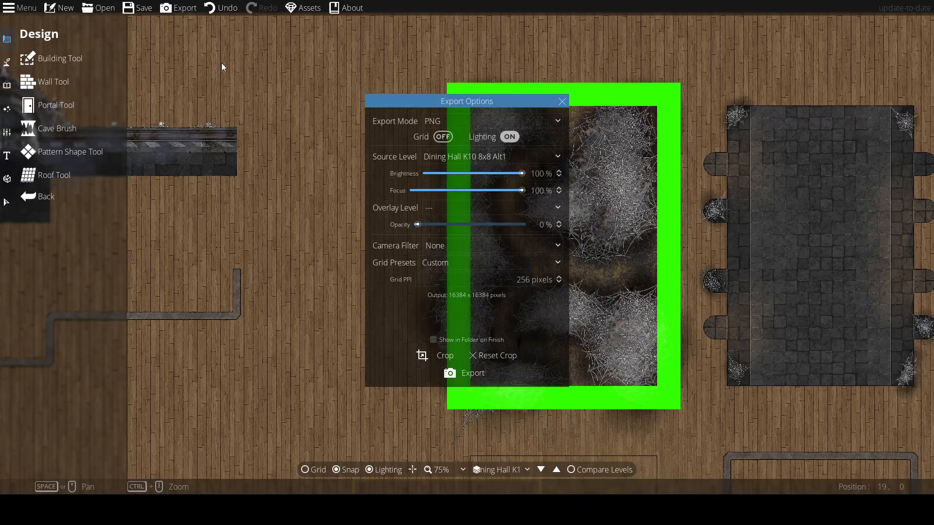
click(515, 281)
text(150)
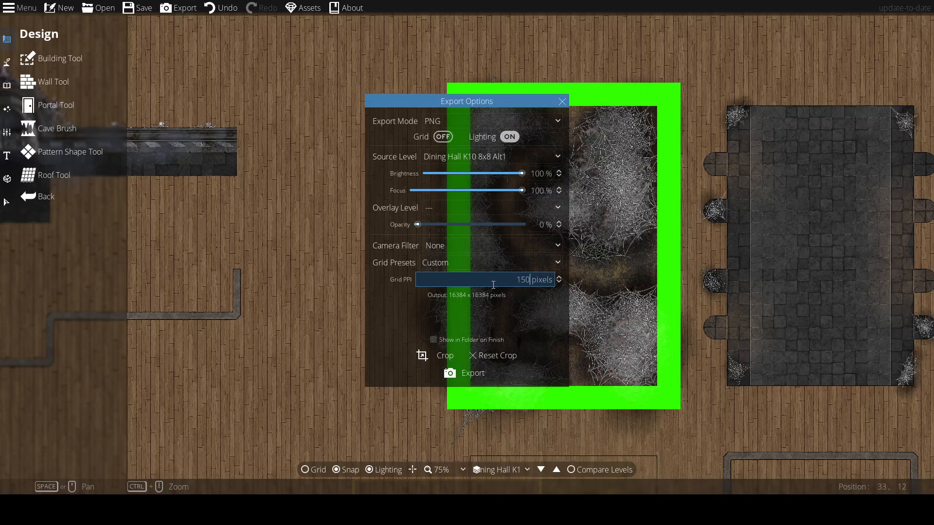
key(Return)
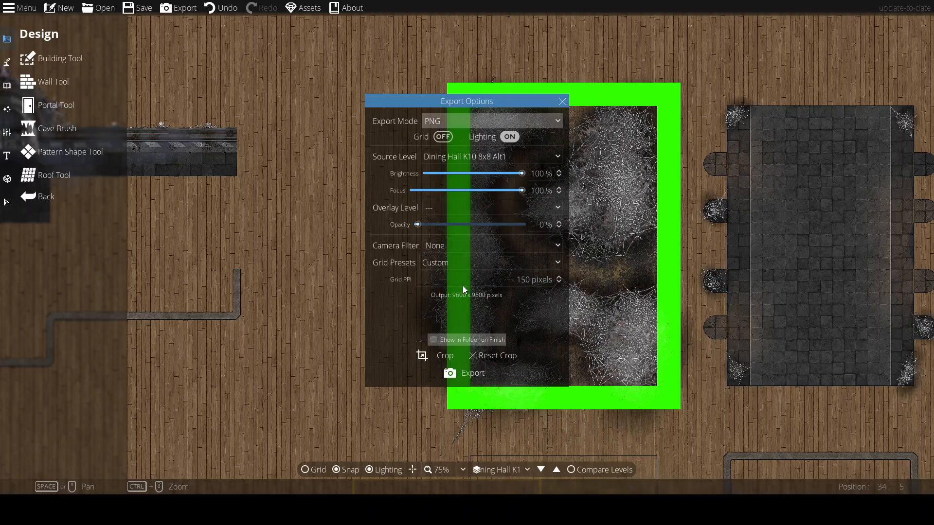
- Crop the export area to the green frame with the grid on, and turn the grid off before closing the export options
click(433, 357)
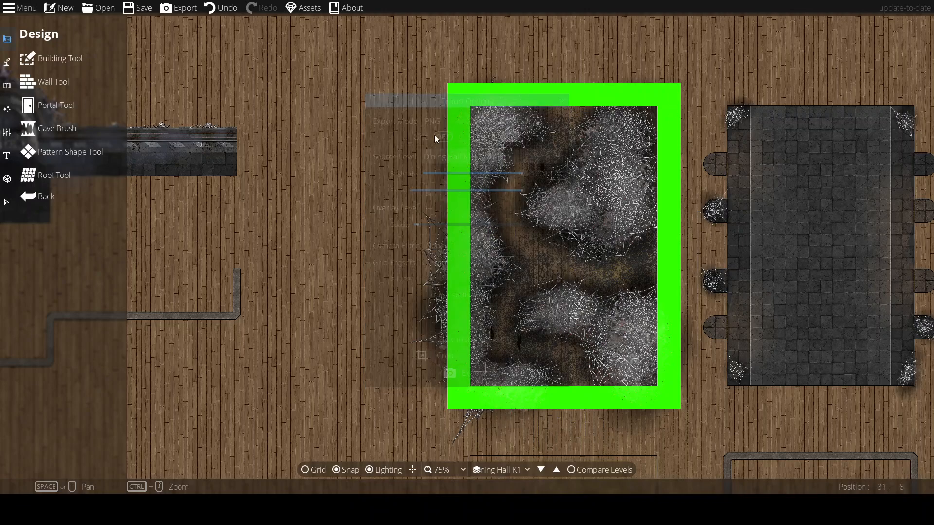
click(448, 138)
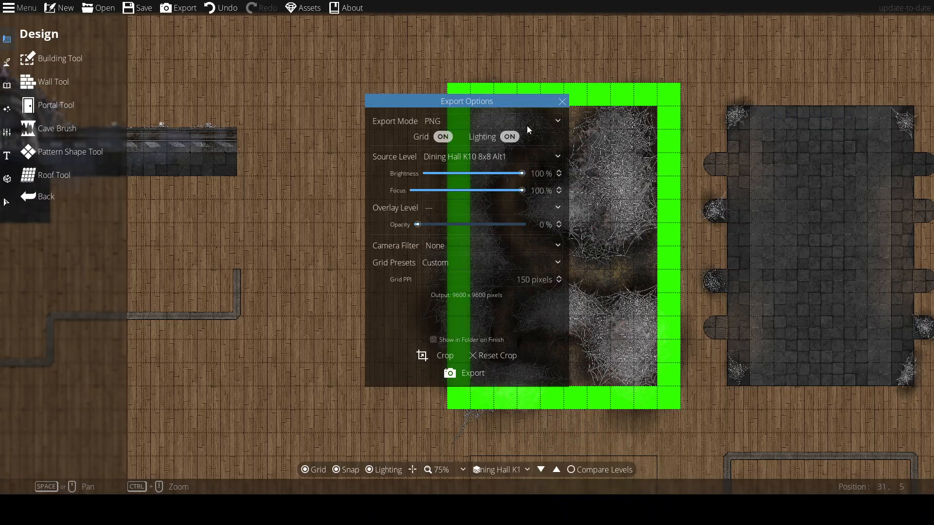
click(445, 357)
drag(678, 90, 451, 405)
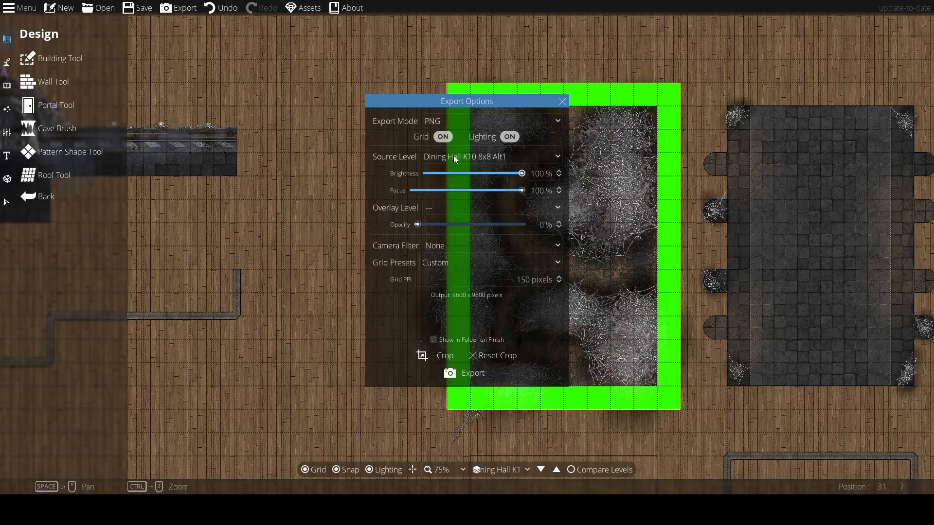
click(440, 139)
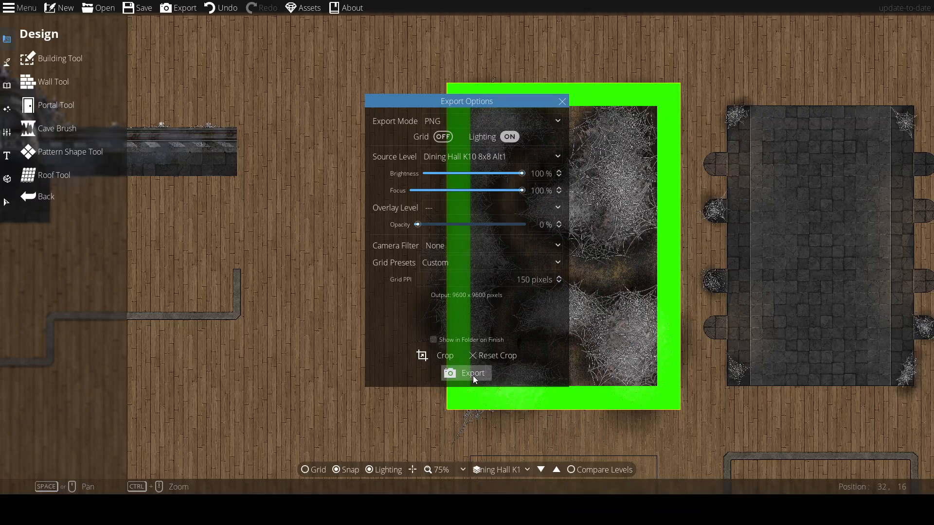
click(562, 102)
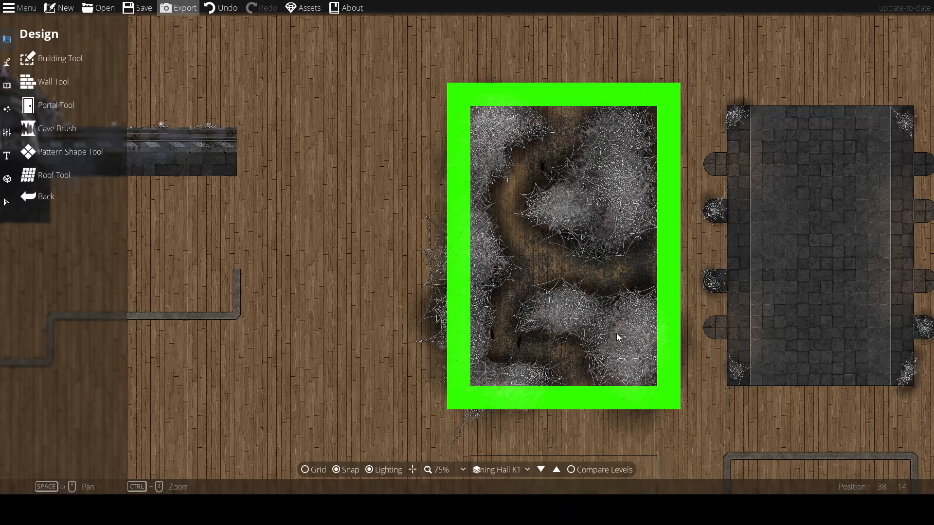
- Disable the terrain on the Dining Hall K10 8x8 Alt1 level with the Terrain Brush settings
scroll(617, 333, down, 3)
drag(627, 422, 600, 189)
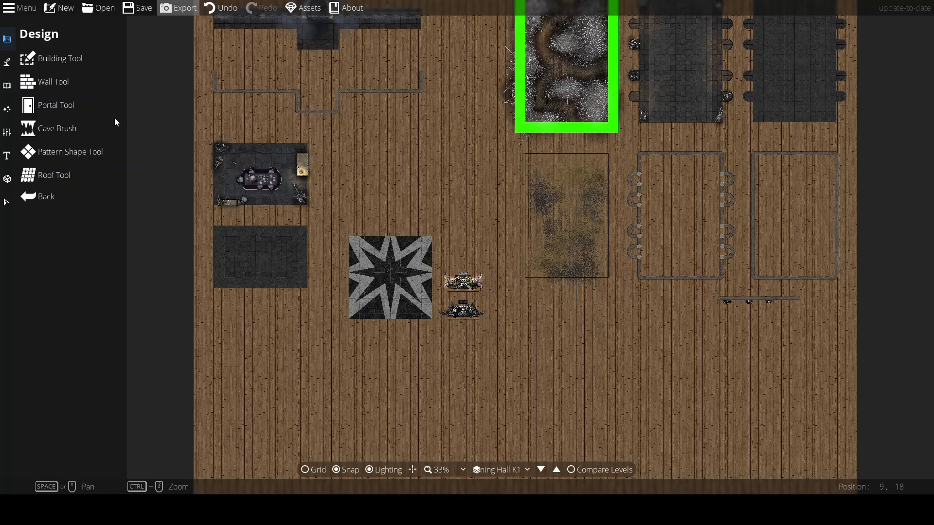
click(7, 62)
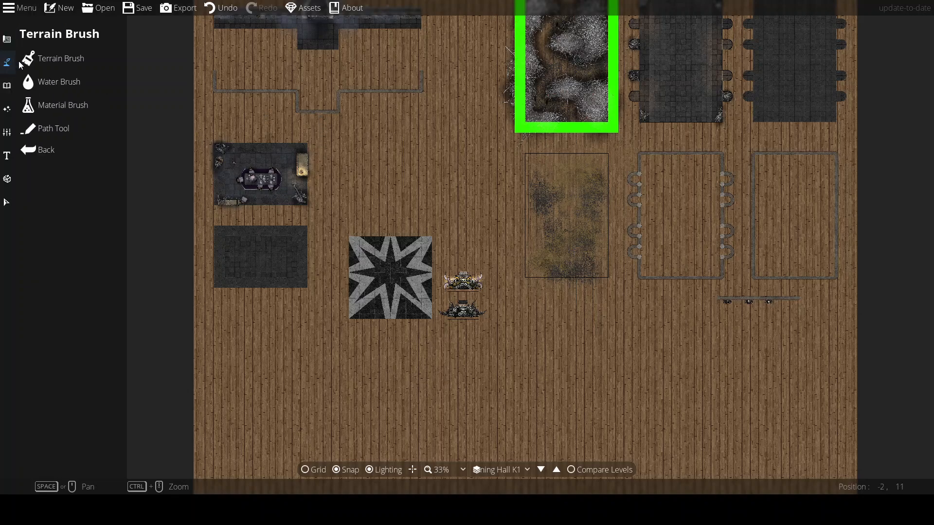
click(48, 58)
click(146, 53)
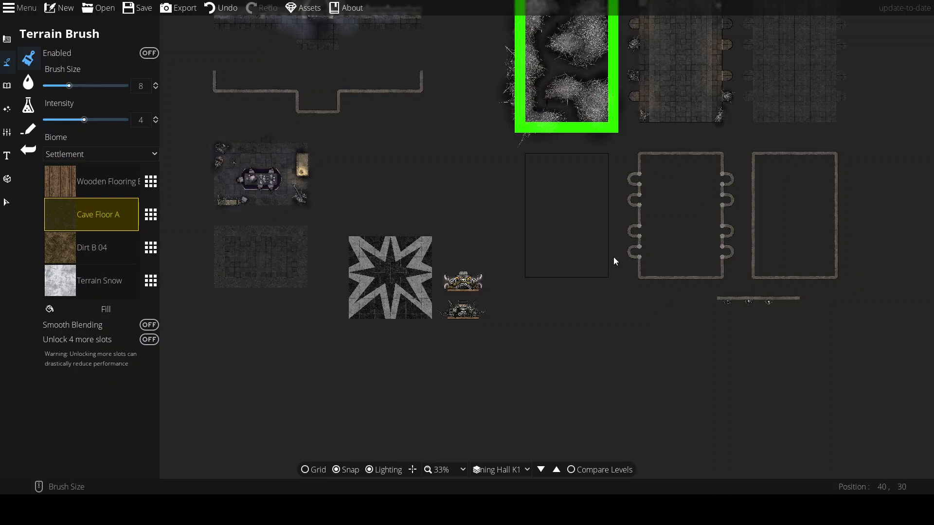
- Browse the [BW] Buildings objects with the Object Tool and choose the octagonal stone wall piece
click(8, 85)
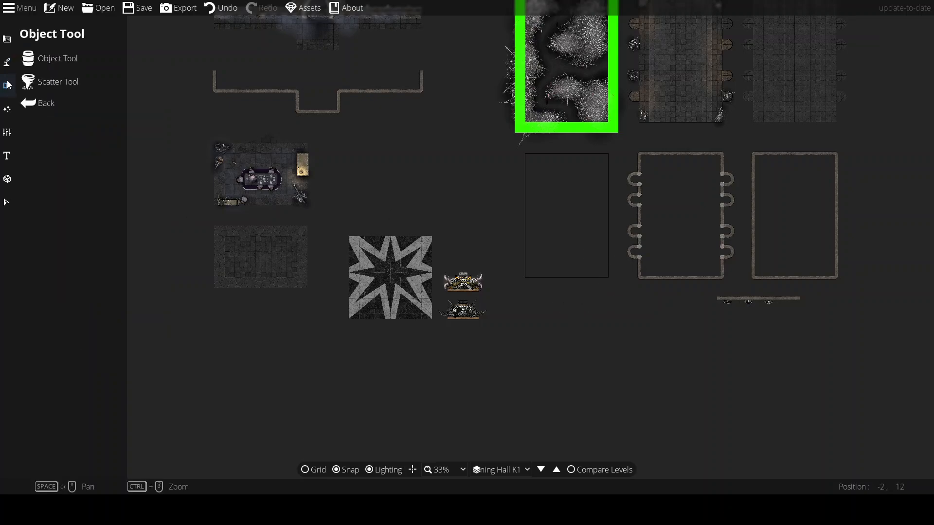
click(62, 57)
click(134, 249)
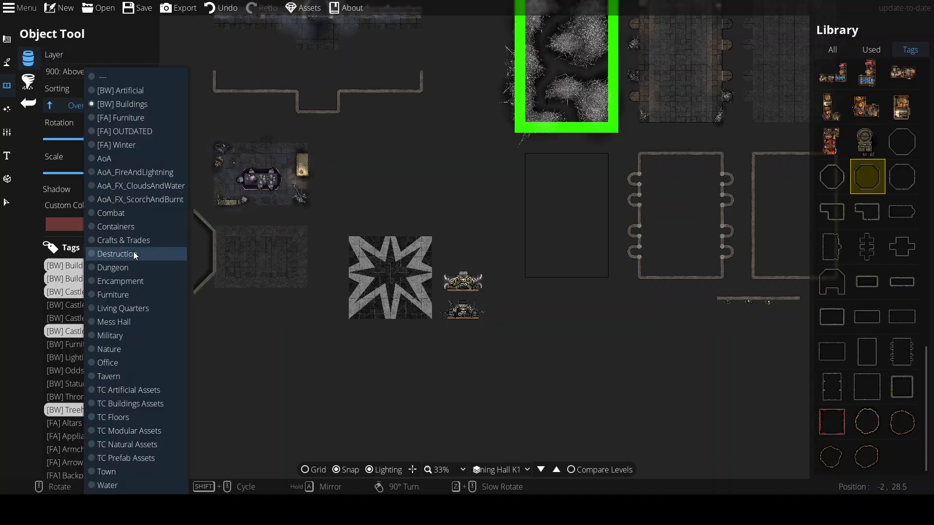
click(126, 106)
scroll(884, 144, up, 5)
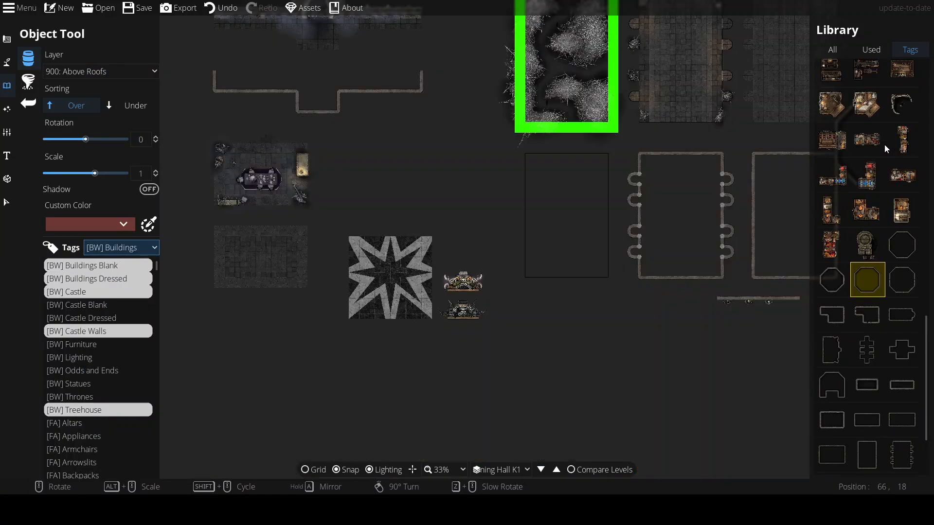
scroll(866, 126, down, 3)
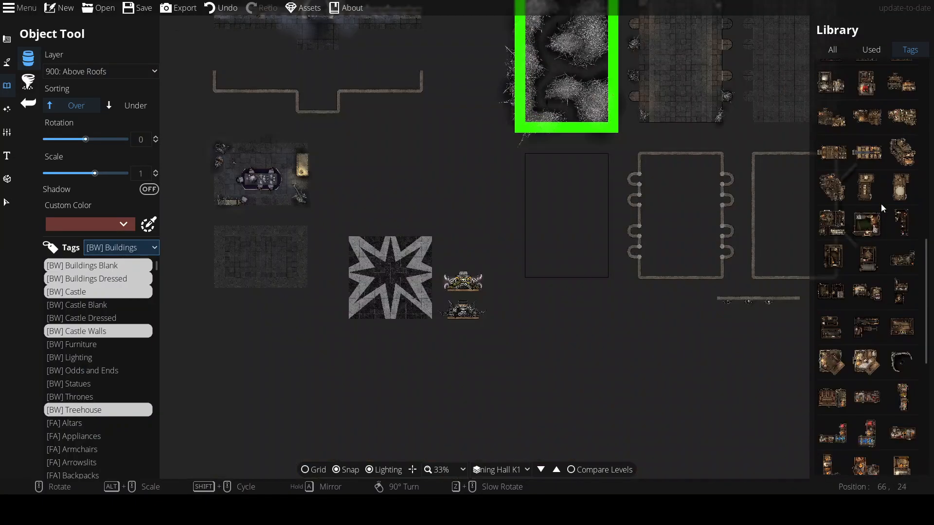
scroll(870, 238, down, 2)
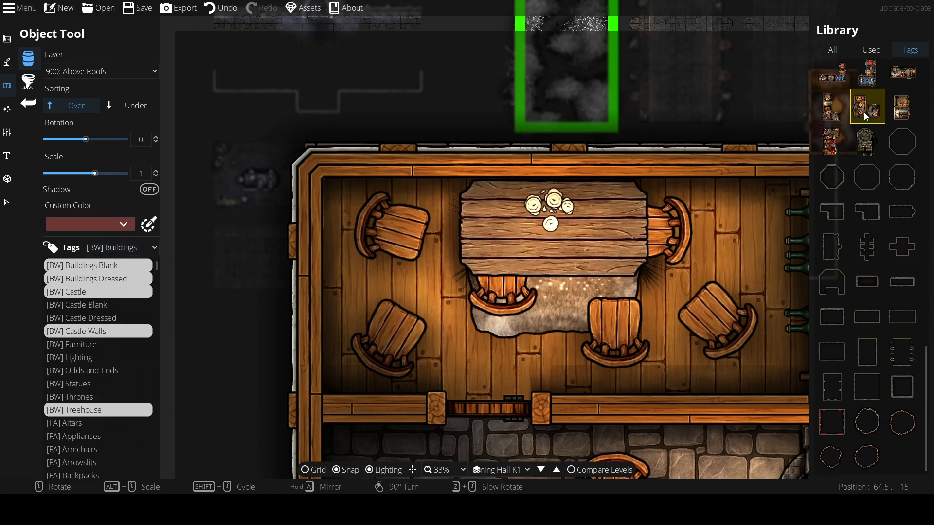
click(865, 110)
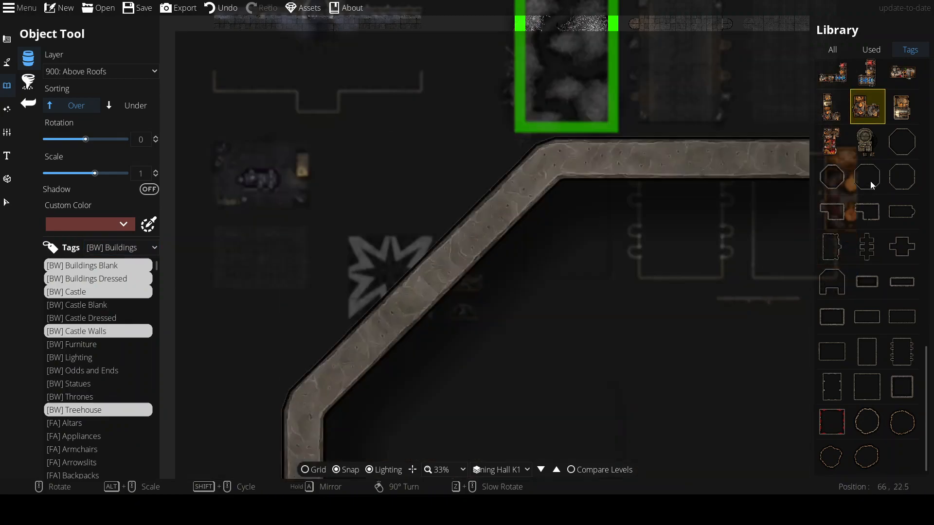
click(870, 184)
- Go up through the levels to the torture level and turn on the grid
key(s)
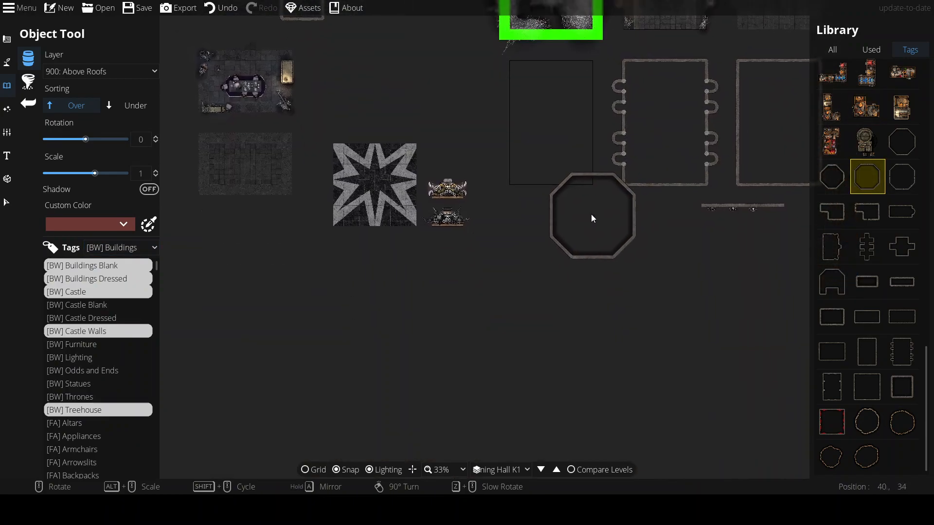
key(w)
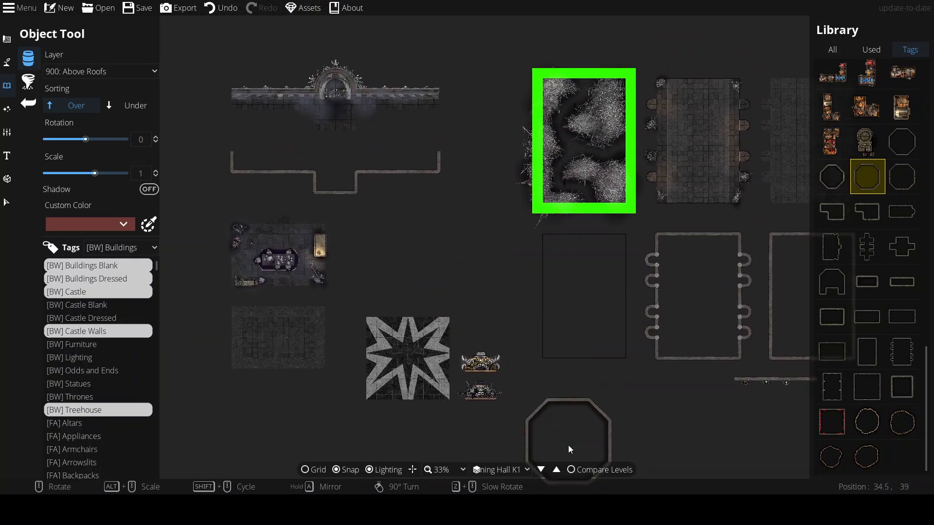
click(557, 470)
click(557, 470)
click(557, 470)
click(557, 470)
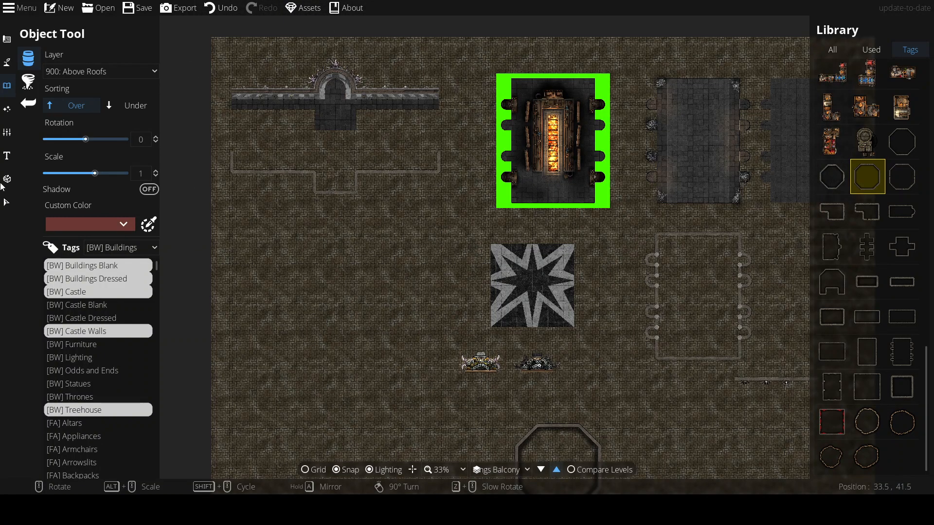
drag(610, 217, 538, 239)
click(316, 472)
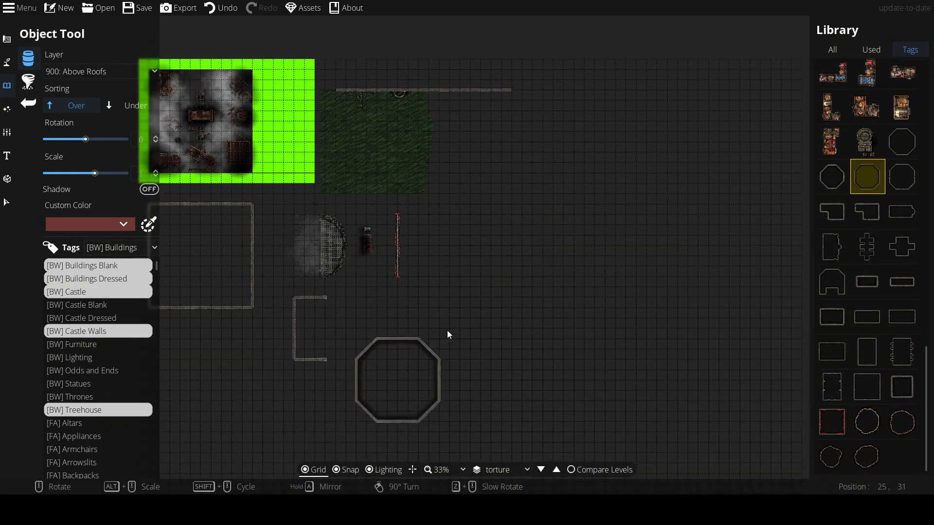
- Place the octagonal stone wall in the empty grid area beside the red chained bar on the torture level
scroll(517, 266, up, 3)
scroll(518, 268, up, 1)
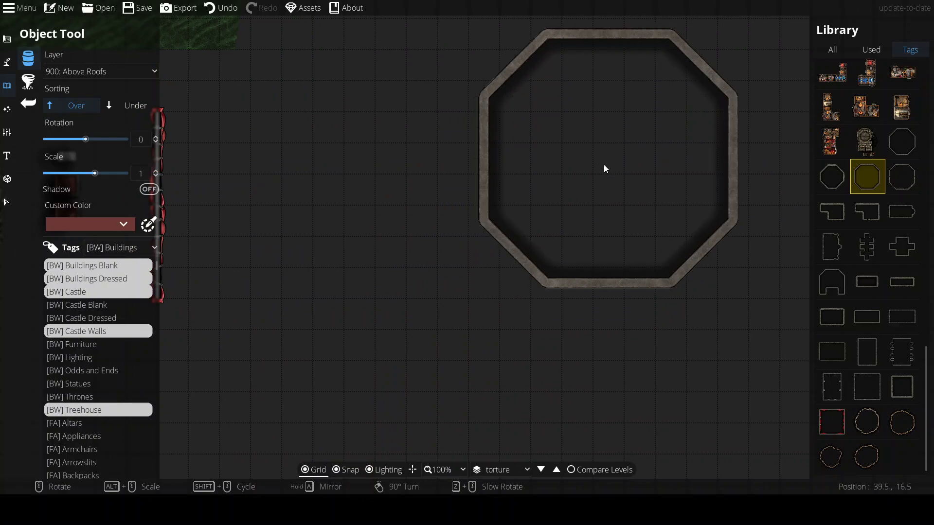
scroll(576, 174, down, 4)
click(575, 174)
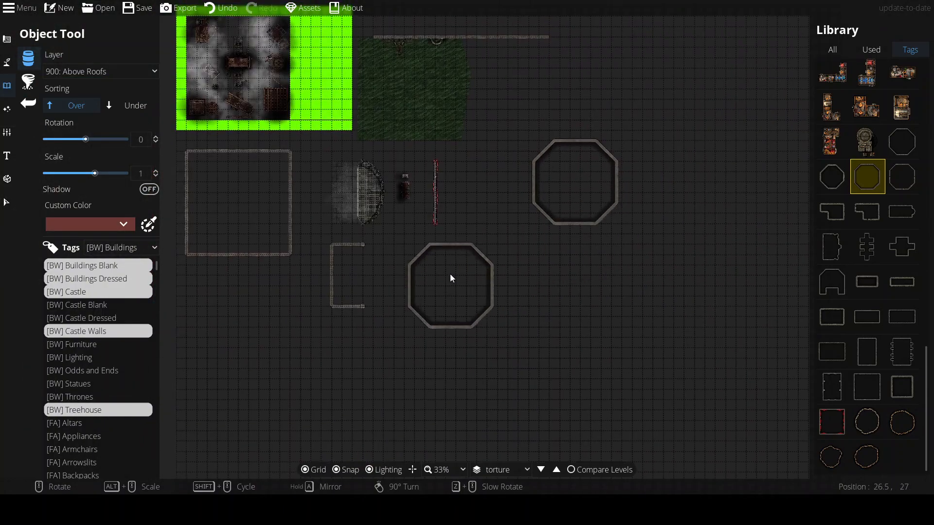
scroll(379, 338, up, 3)
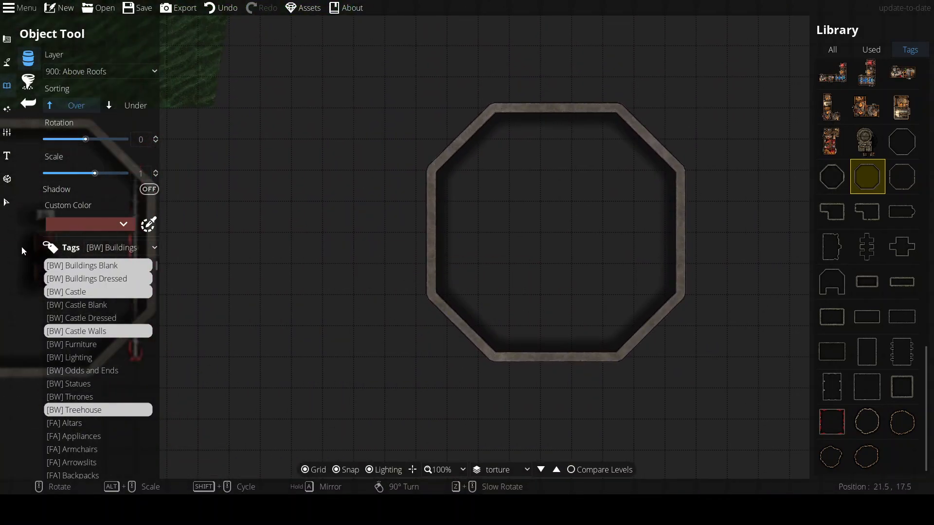
- Select the placed octagonal wall to inspect its bounding box, and deselect it
click(6, 203)
click(438, 174)
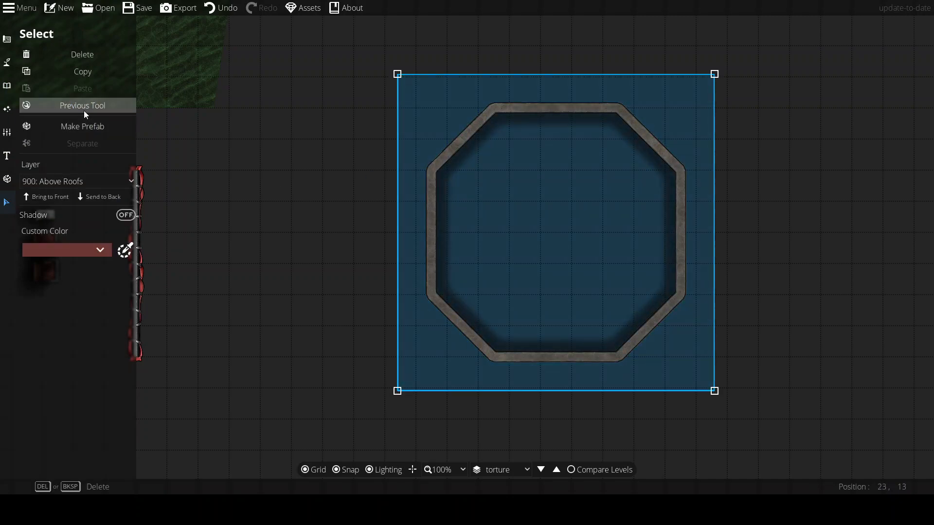
click(222, 151)
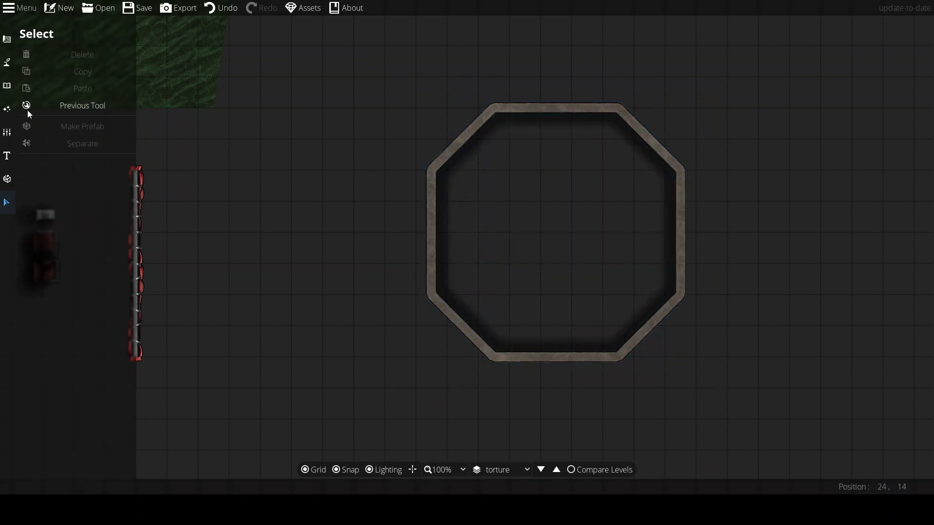
- Set the Pattern Shape Tool to draw a custom polygon with the cracked grey stone tile pattern, coloured 606060
click(9, 88)
click(10, 38)
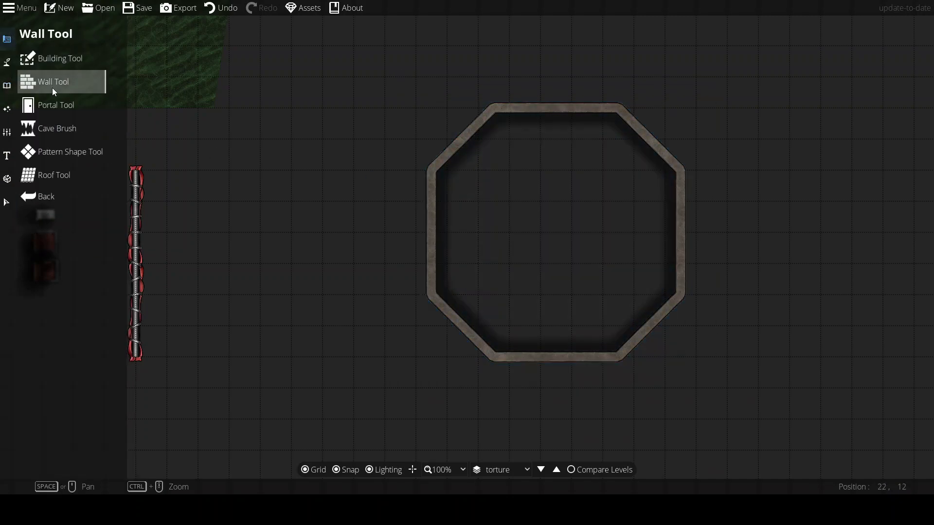
click(68, 151)
click(89, 71)
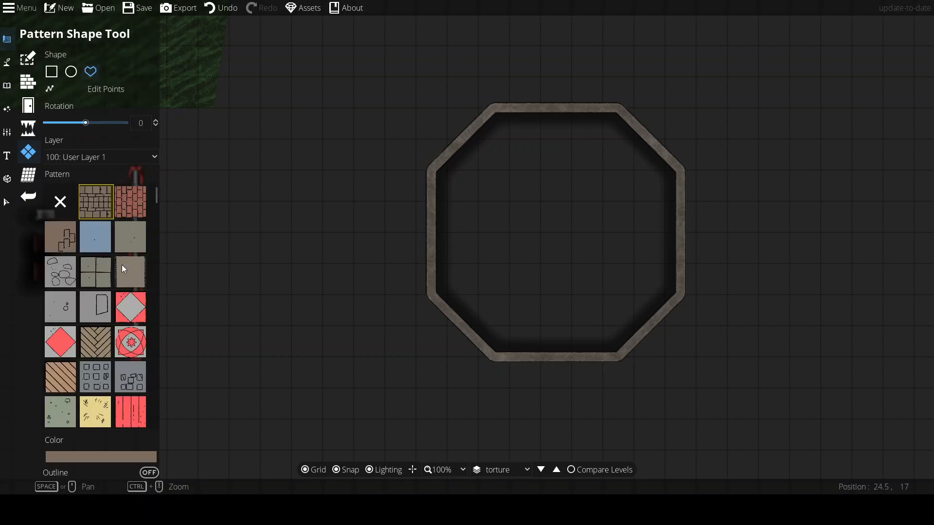
scroll(125, 253, down, 15)
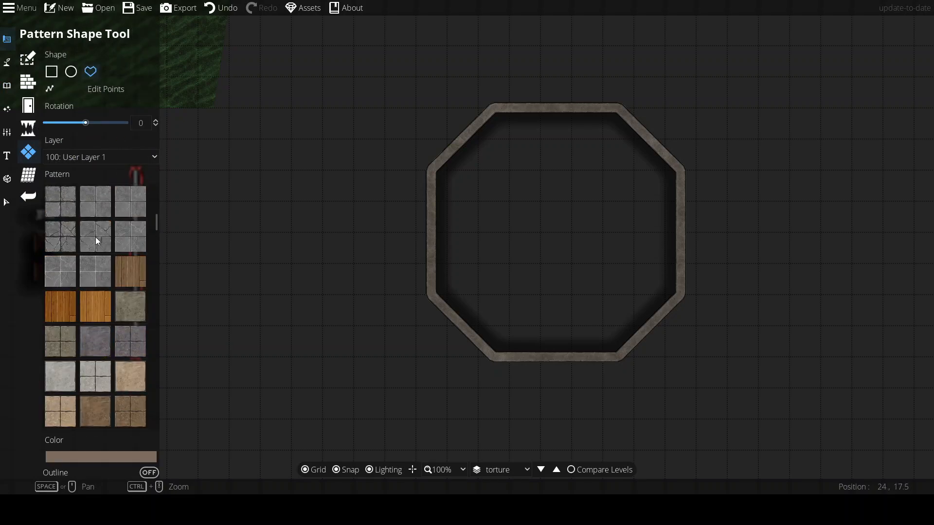
click(131, 456)
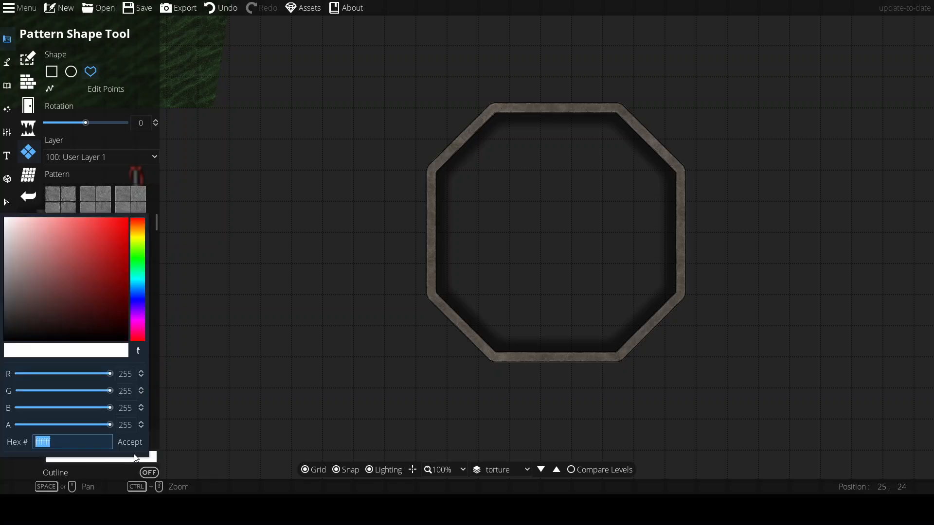
drag(10, 269, 4, 295)
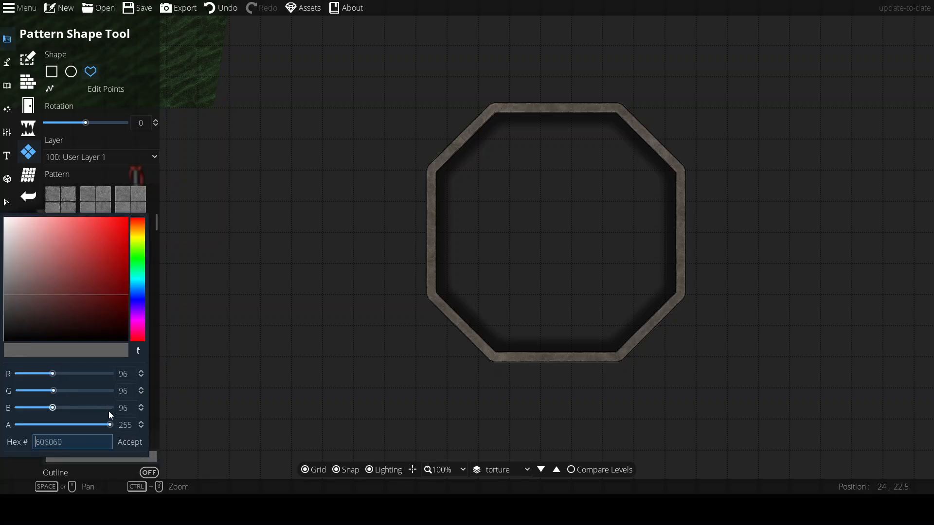
click(128, 440)
- Draw an octagonal stone floor by tracing the eight corners of the octagonal wall on the torture level
scroll(340, 199, down, 1)
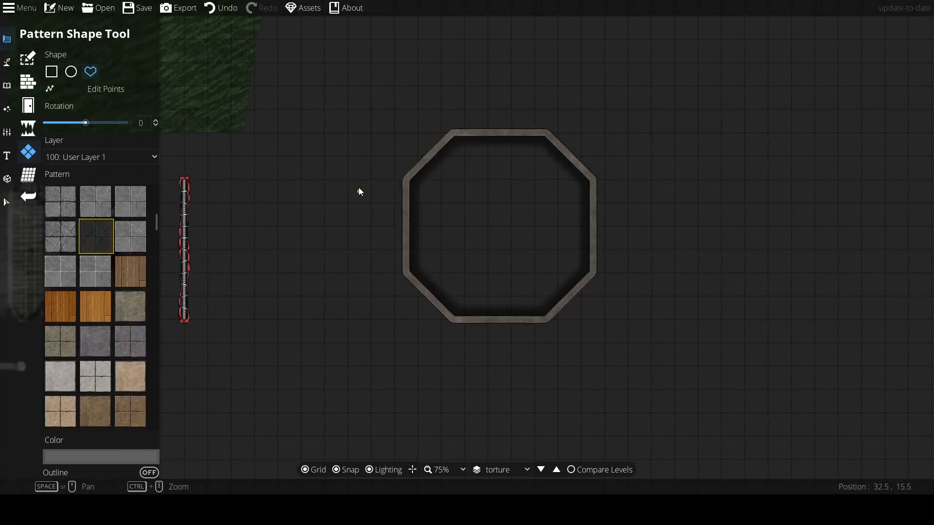
click(406, 180)
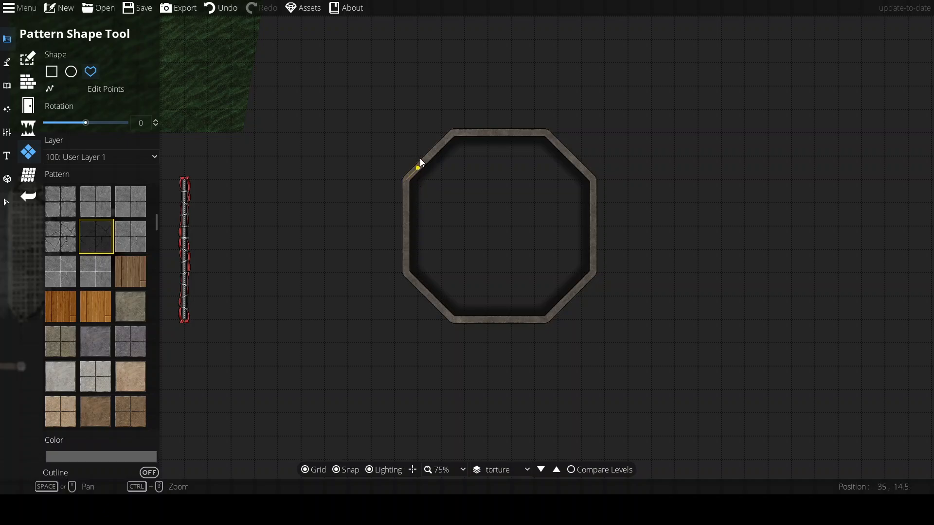
click(451, 132)
click(545, 132)
click(592, 179)
click(593, 273)
click(546, 319)
click(454, 320)
click(405, 274)
click(406, 180)
- Move the octagonal floor away from its wall, and realign the wall and floor with each other at the new spot
click(6, 202)
click(557, 210)
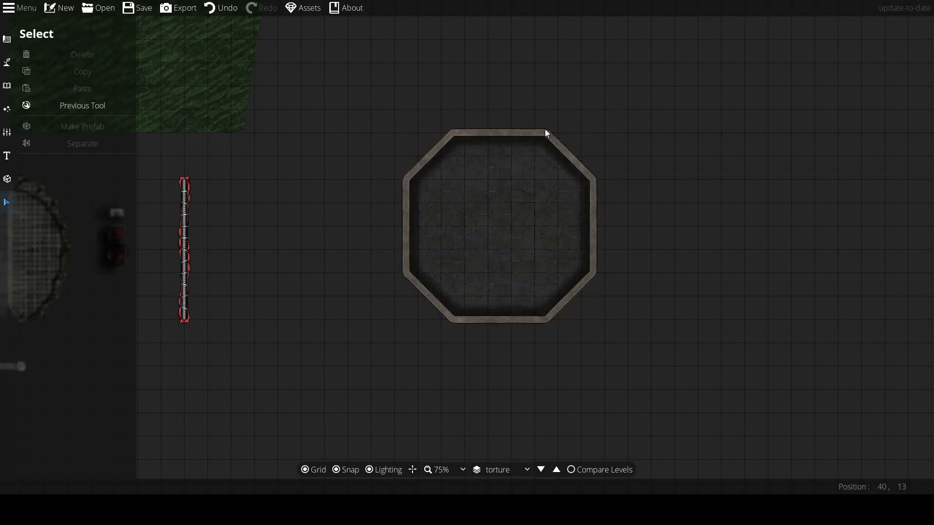
scroll(554, 216, up, 2)
drag(552, 81, 681, 200)
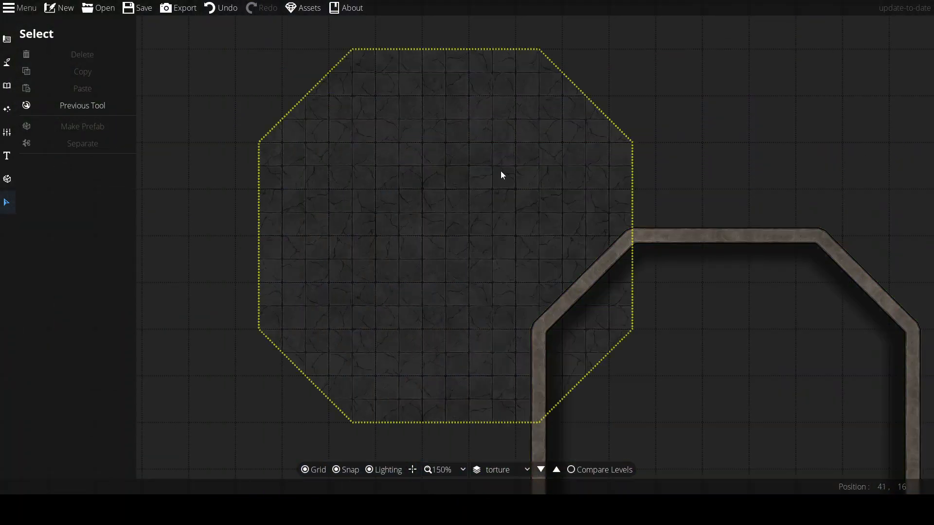
click(409, 165)
scroll(409, 164, down, 3)
click(574, 186)
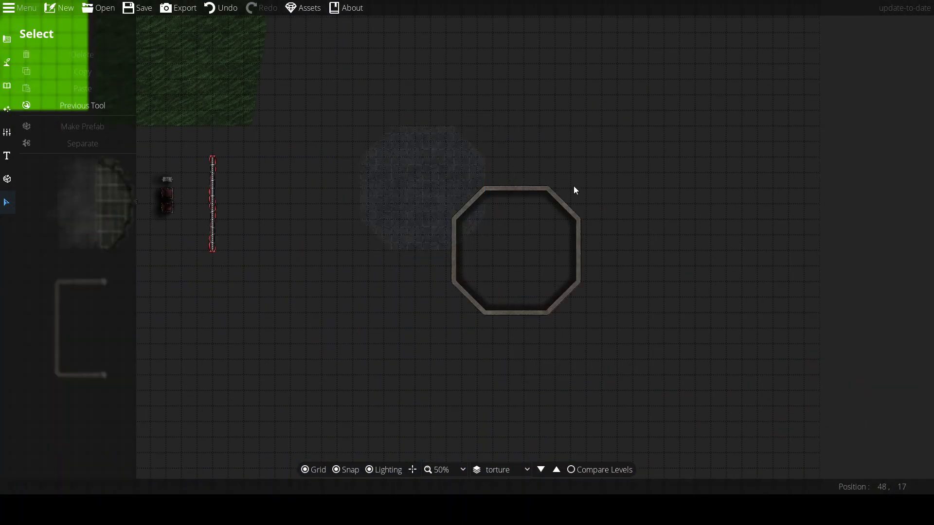
click(570, 209)
click(433, 146)
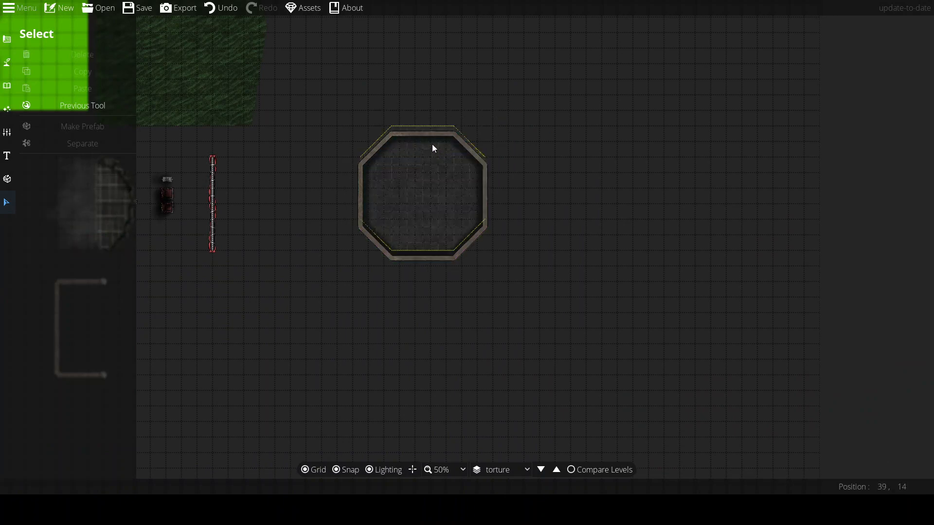
- Switch up to the torture-tops level and turn on level comparison
scroll(564, 212, down, 2)
scroll(562, 208, up, 2)
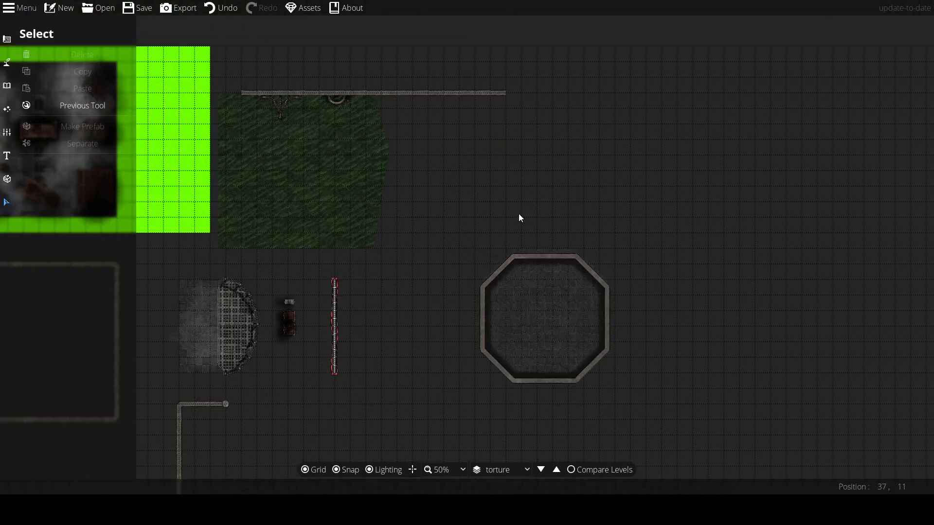
scroll(659, 201, down, 1)
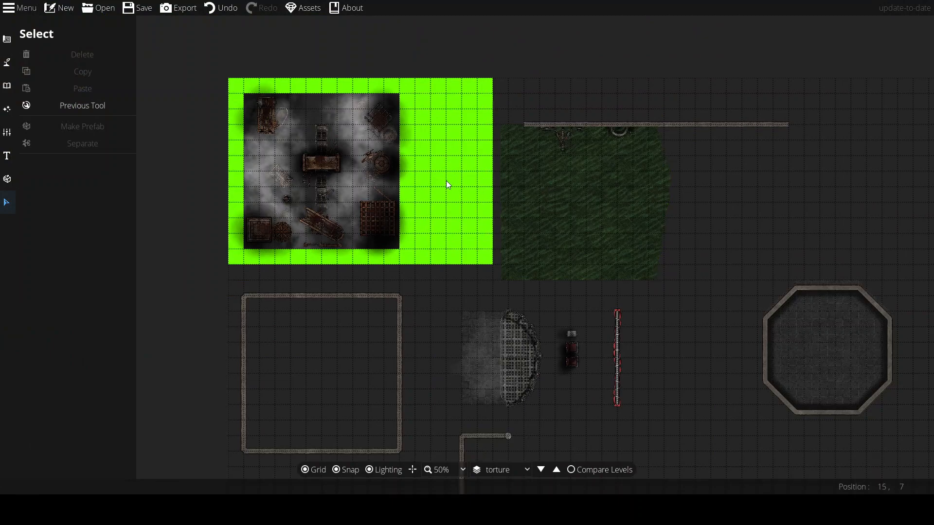
click(556, 472)
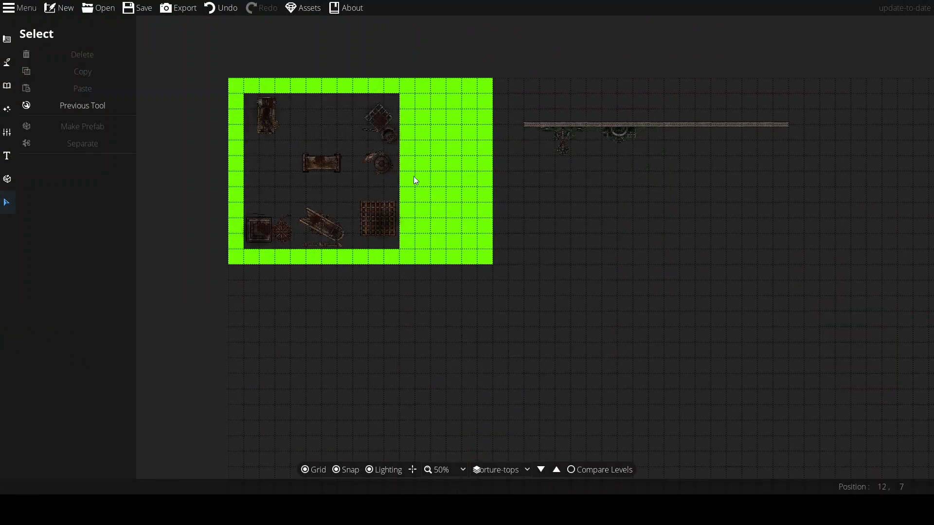
click(571, 470)
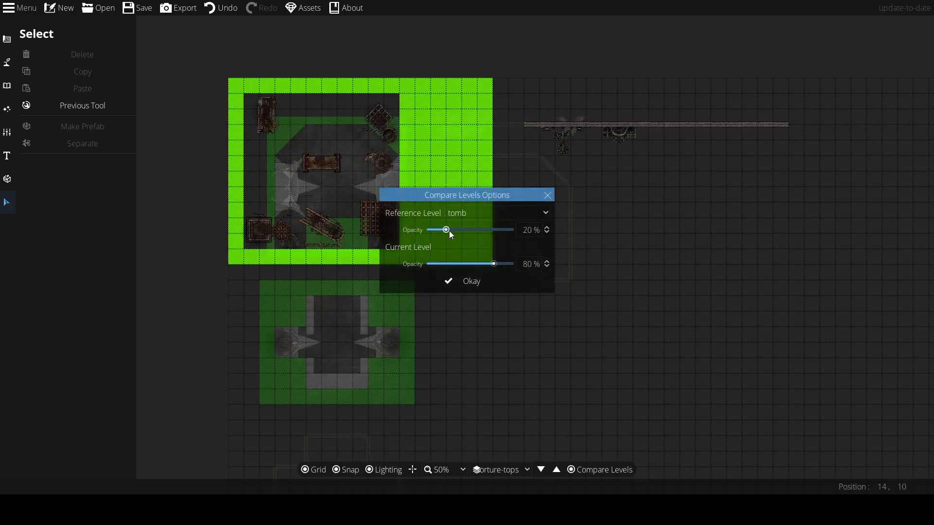
- Compare against torture as the reference level, with the reference and current level opacities both at 100%
click(461, 212)
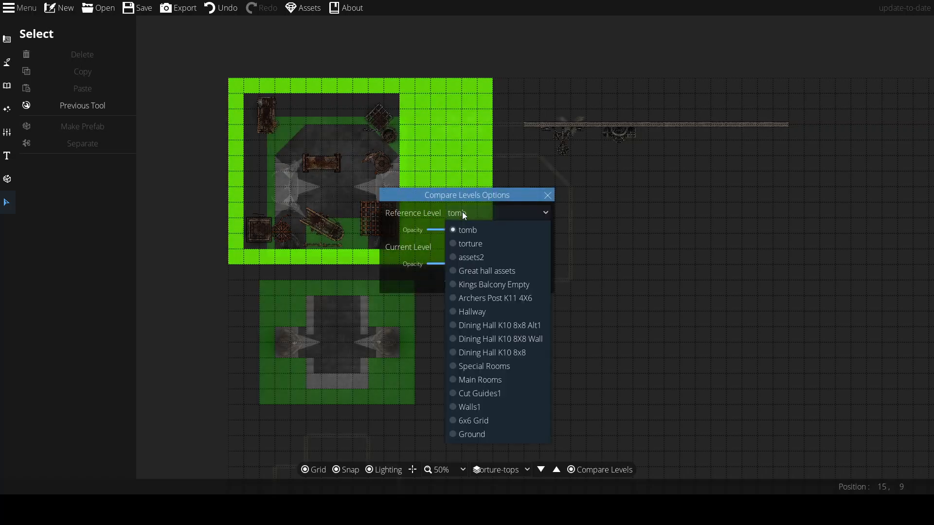
click(484, 244)
drag(437, 232, 533, 229)
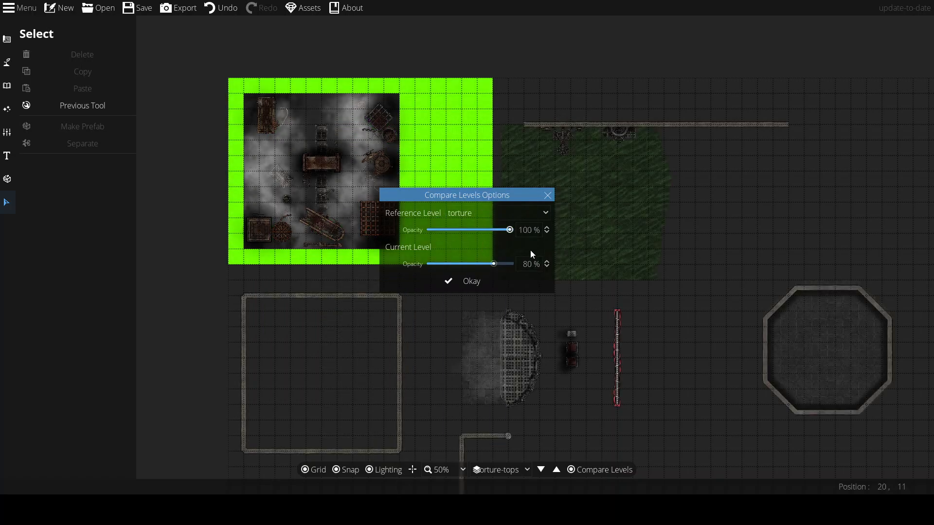
drag(498, 266, 549, 261)
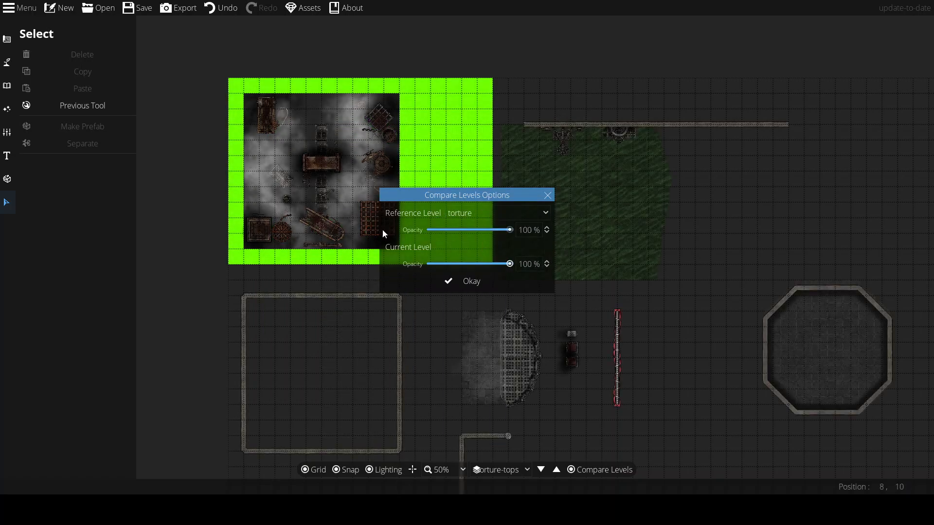
click(548, 195)
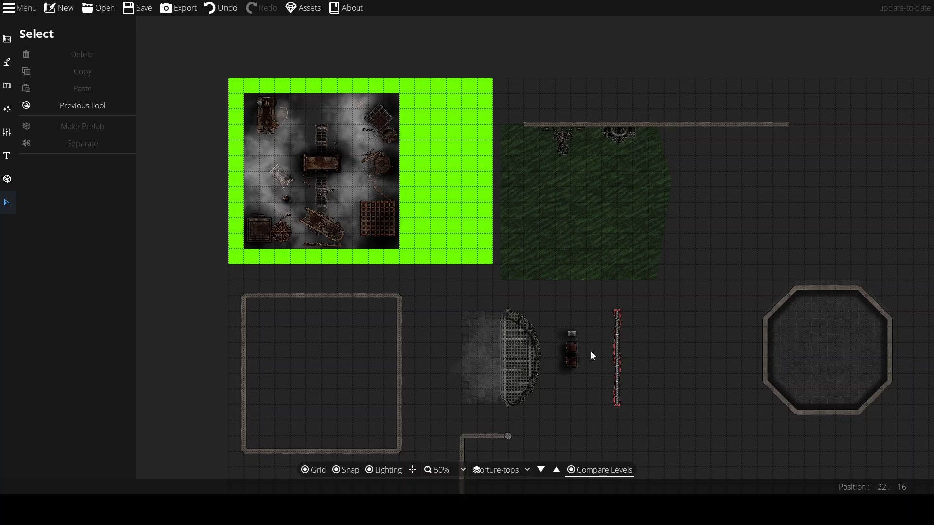
- Turn off the level comparison and go down to the assets2 level
click(571, 470)
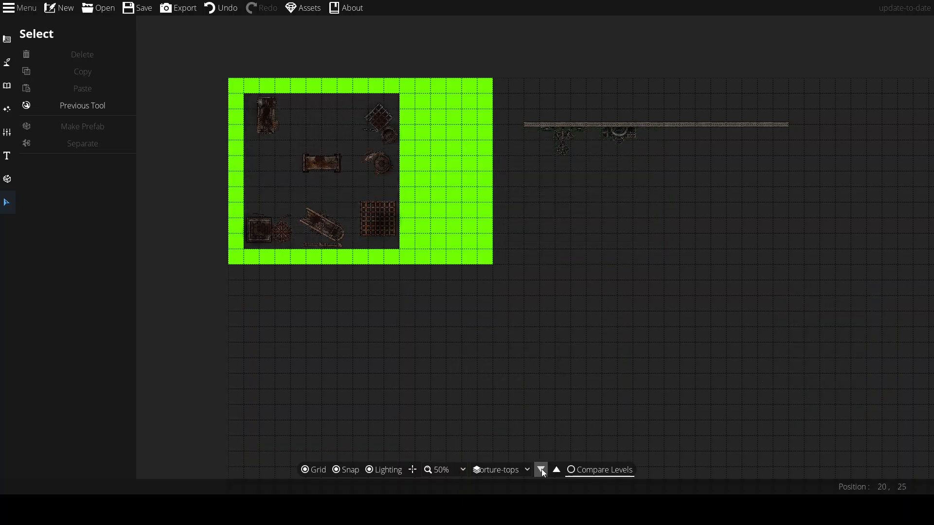
scroll(637, 136, up, 2)
scroll(638, 135, down, 1)
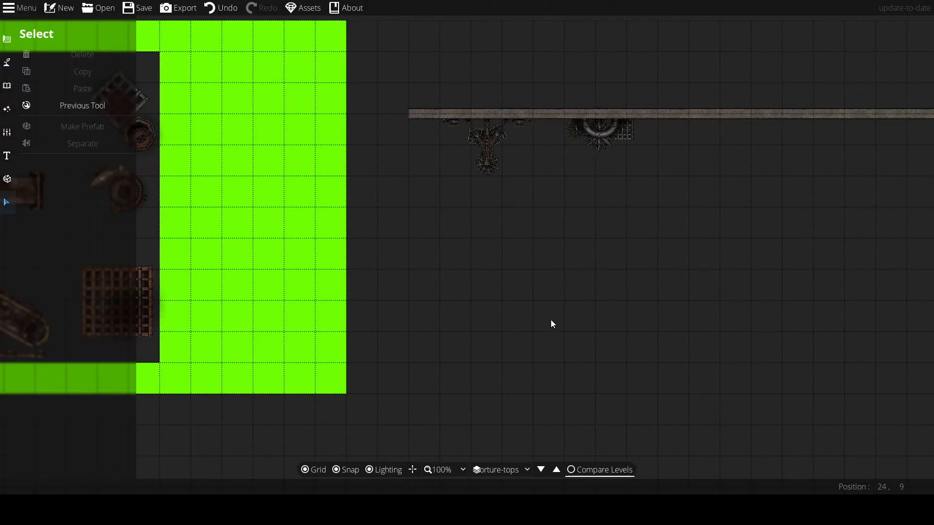
click(541, 470)
click(541, 469)
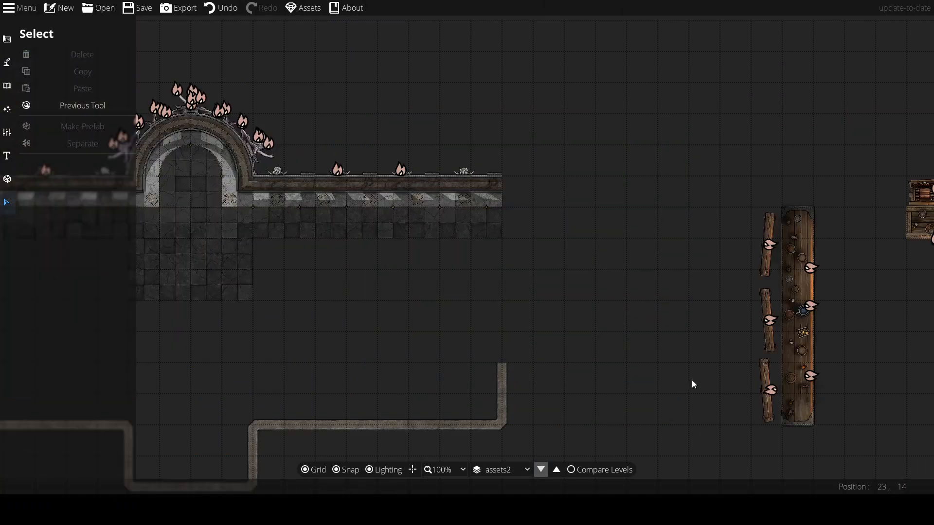
- Look over the room assets laid out on the assets2 level with the light markers hidden
drag(680, 317, 679, 118)
scroll(676, 130, down, 3)
drag(615, 210, 511, 171)
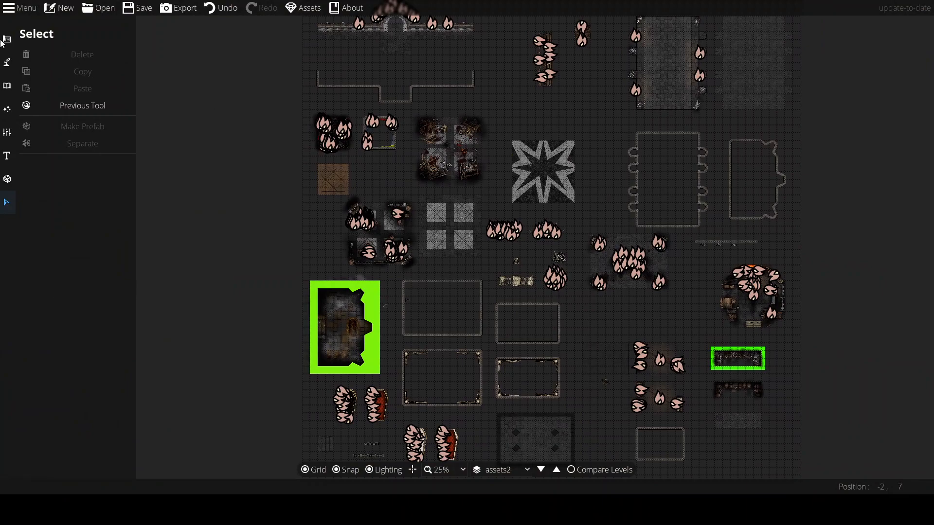
click(4, 41)
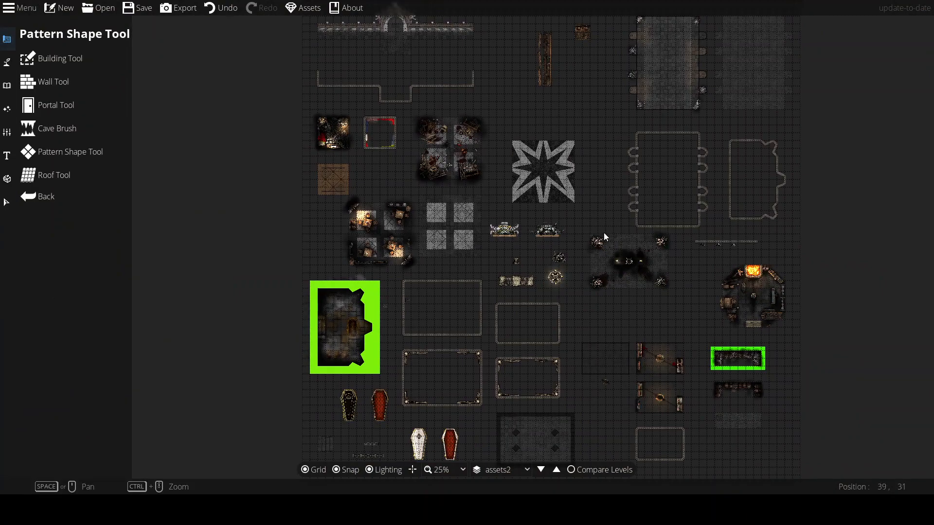
scroll(604, 234, up, 2)
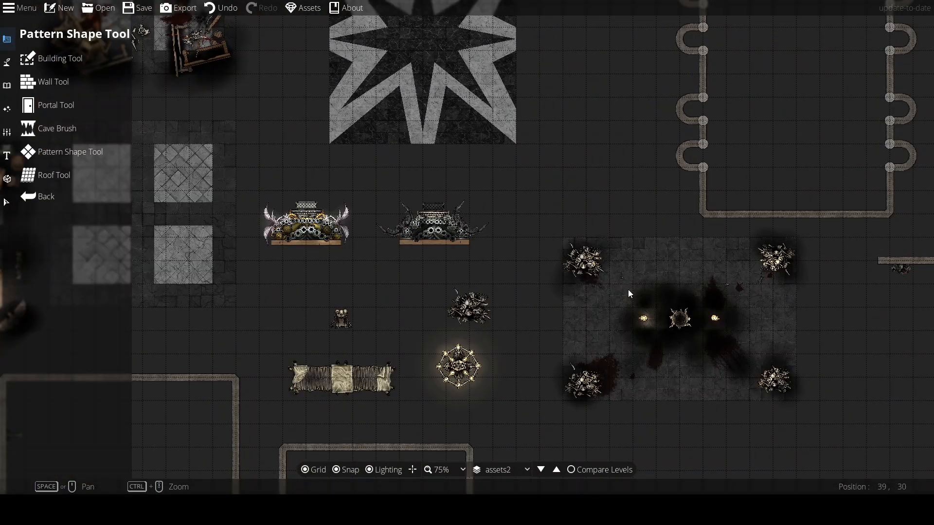